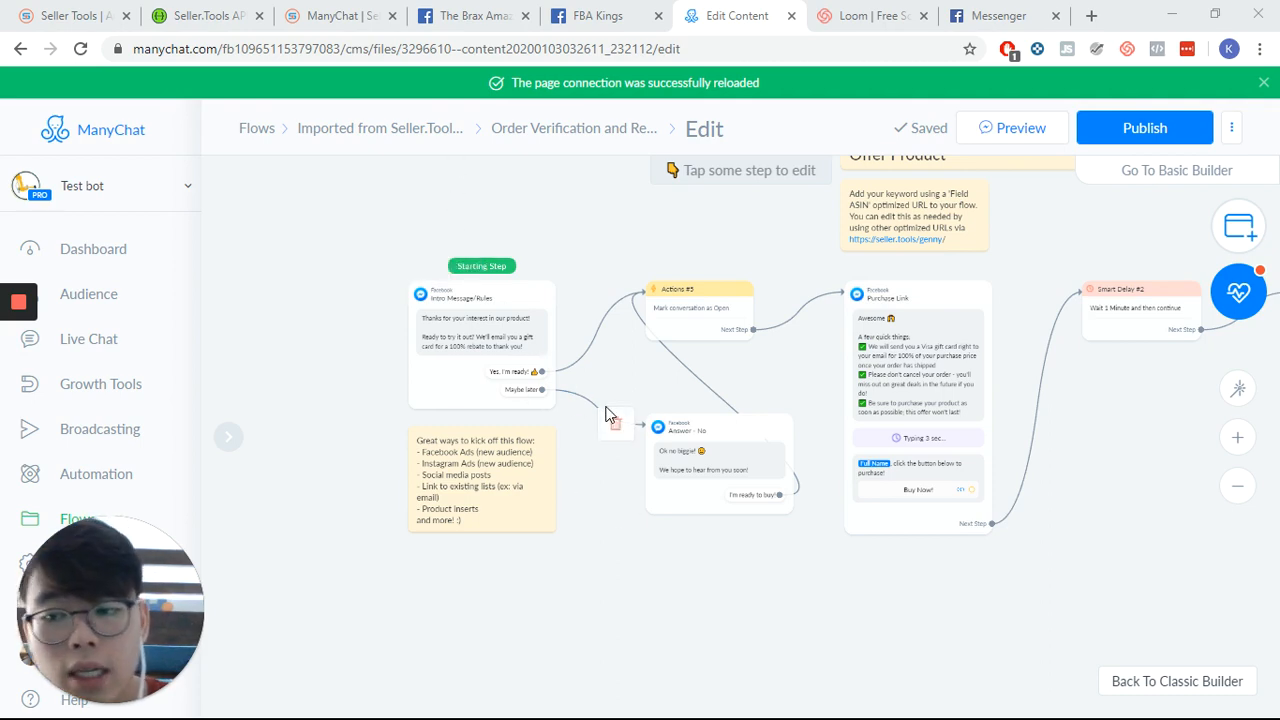
# - Examine the opening part of the flow: intro message, offer product, rebate prompt and tag condition steps
pyautogui.scroll(5, 716, 357)
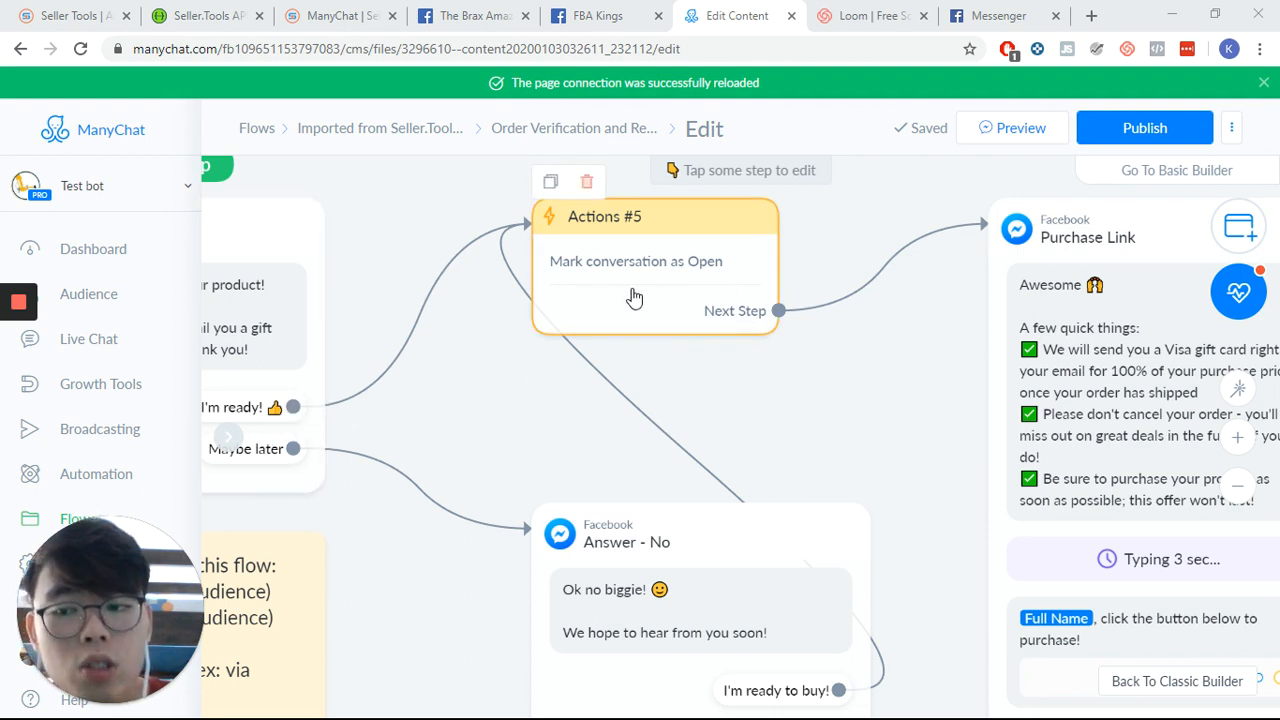
pyautogui.scroll(-1, 120, 340)
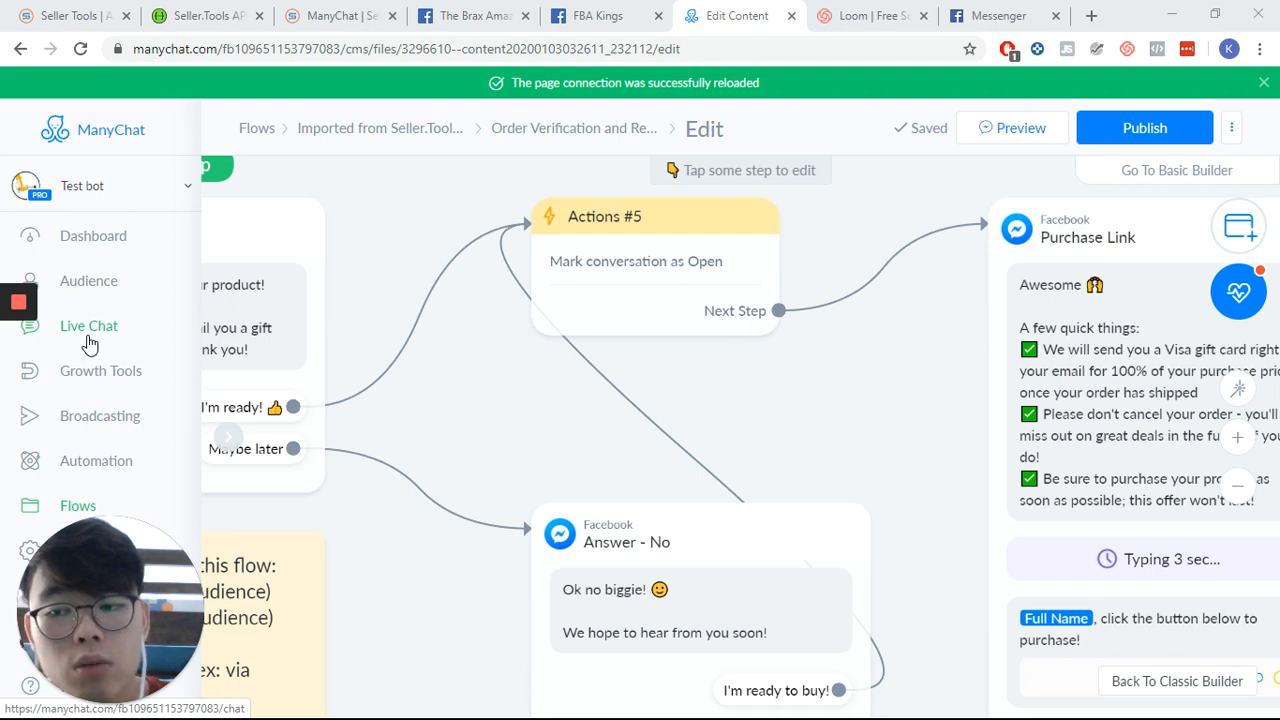
pyautogui.moveTo(857, 434); pyautogui.dragTo(532, 318)
pyautogui.moveTo(1151, 378); pyautogui.dragTo(434, 346)
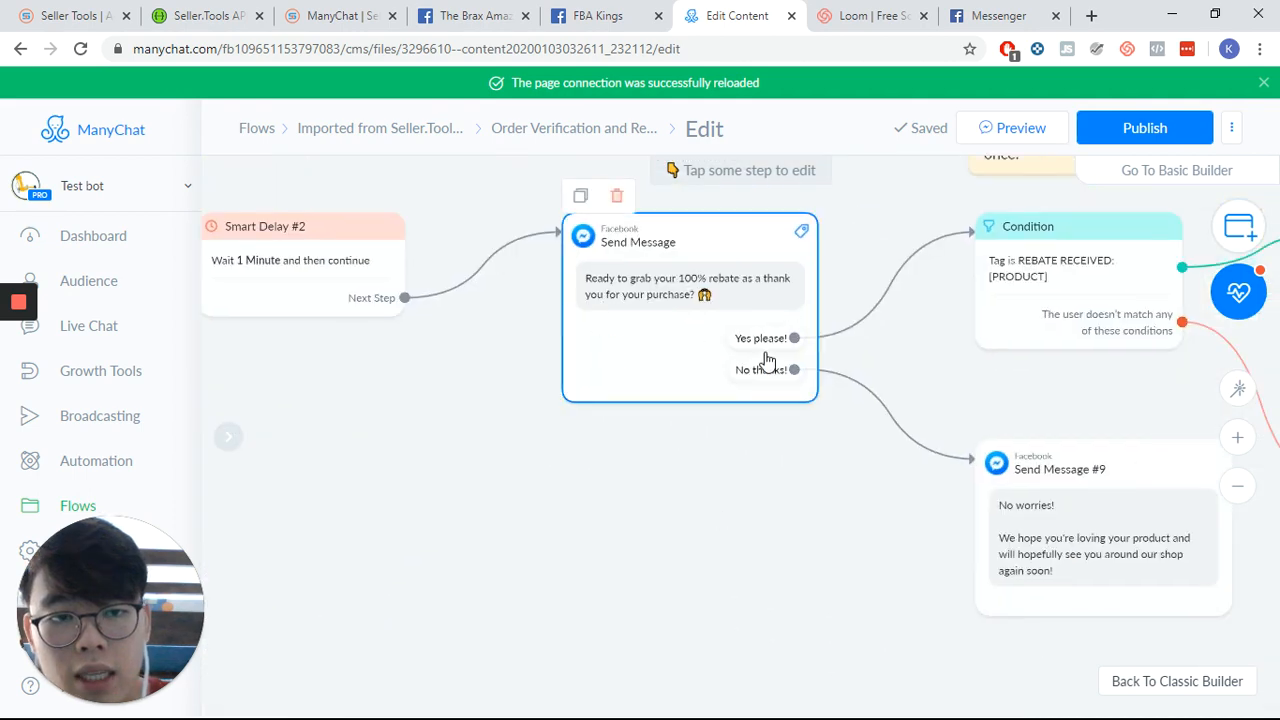
pyautogui.moveTo(727, 552); pyautogui.dragTo(353, 530)
pyautogui.moveTo(676, 416); pyautogui.dragTo(715, 491)
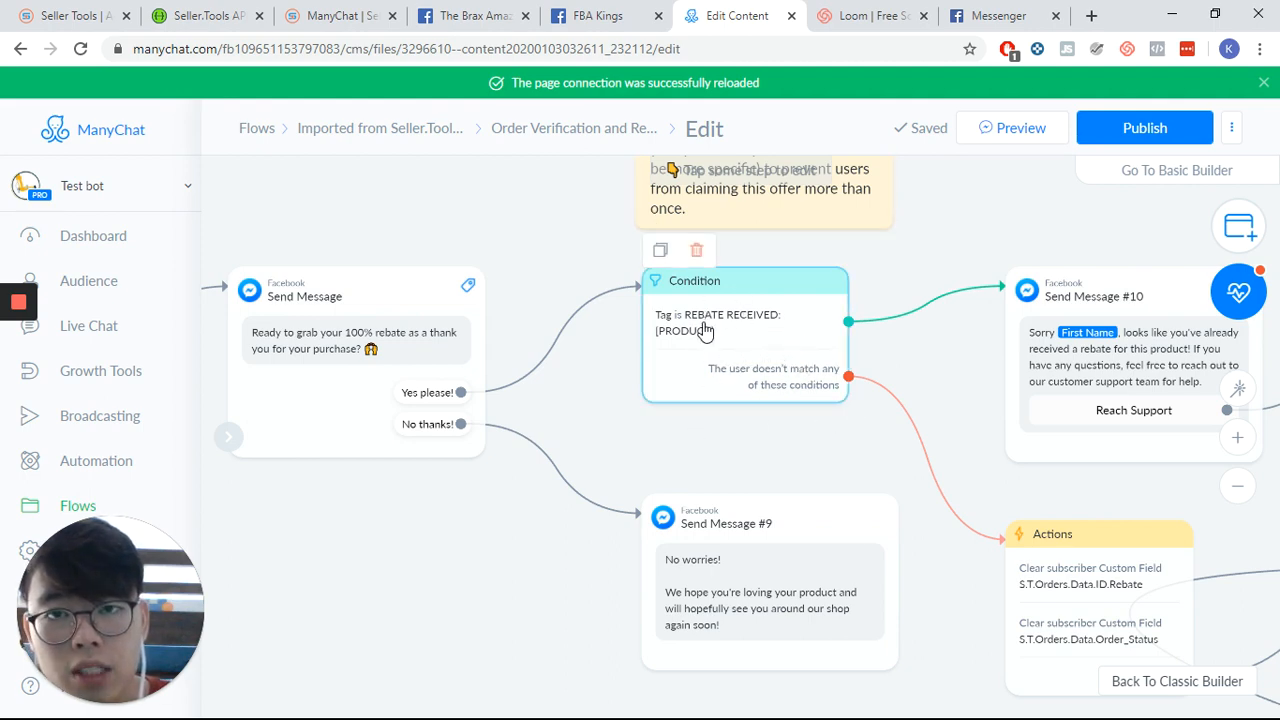
pyautogui.scroll(-3, 745, 355)
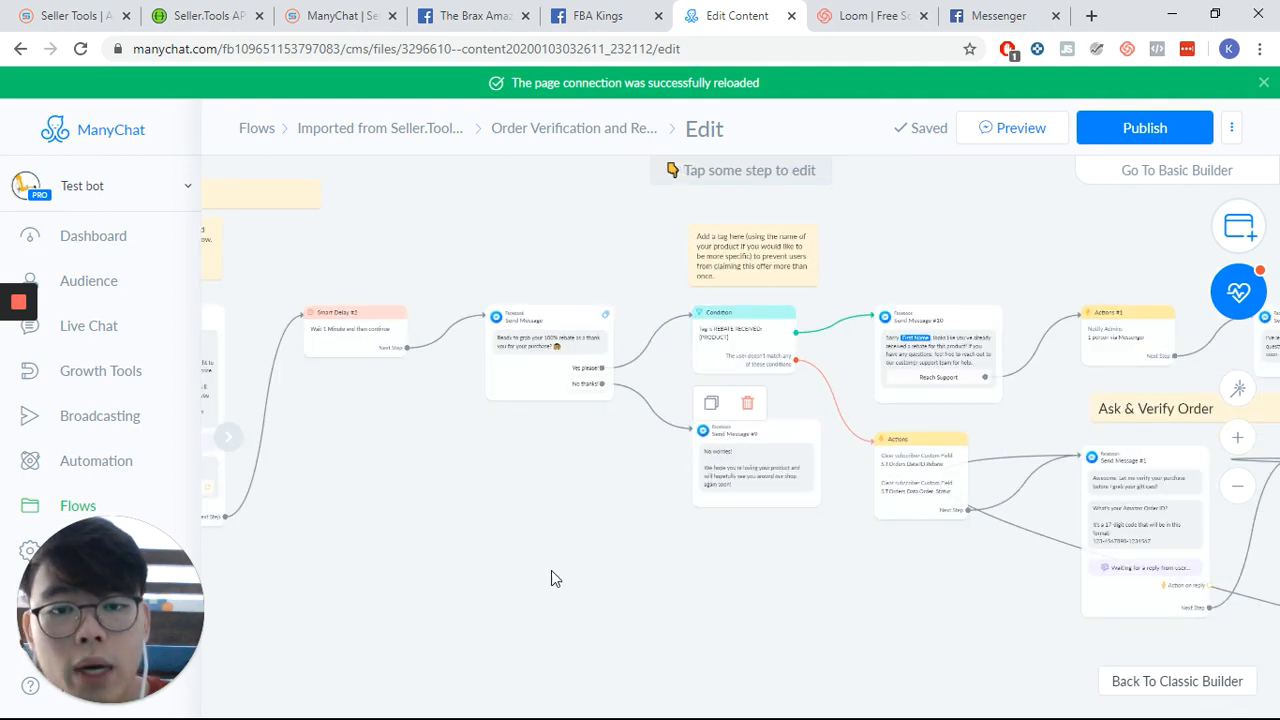
pyautogui.scroll(-5, 658, 530)
pyautogui.moveTo(1028, 418); pyautogui.dragTo(731, 311)
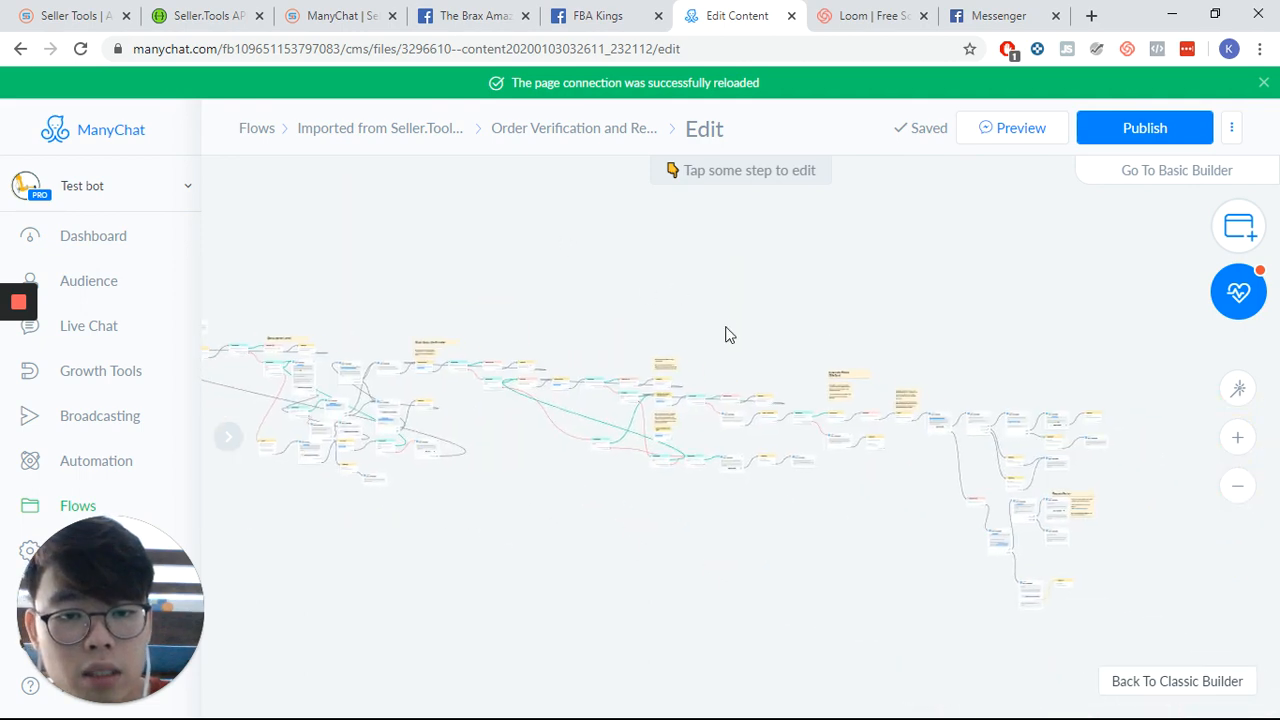
# - Zoom out and pan across the whole flow to survey the gift card, order status and email collection sections
pyautogui.moveTo(1037, 334); pyautogui.dragTo(834, 283)
pyautogui.scroll(5, 829, 283)
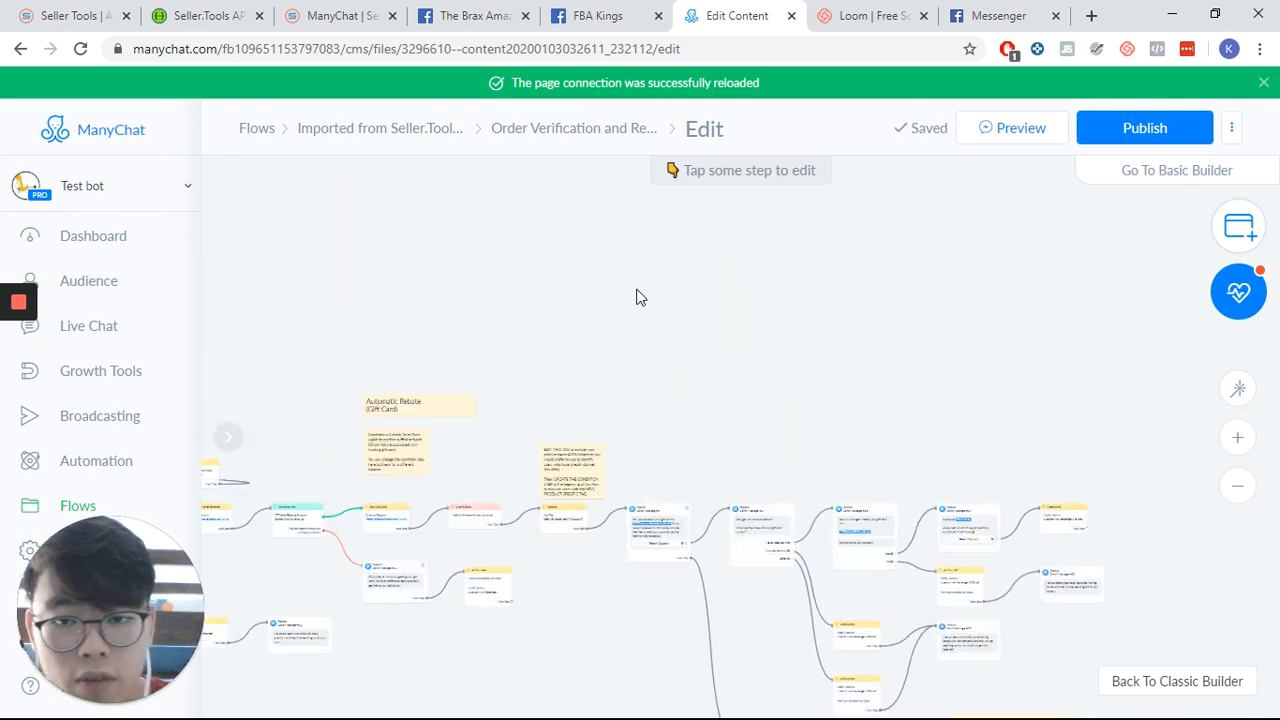
pyautogui.scroll(5, 660, 283)
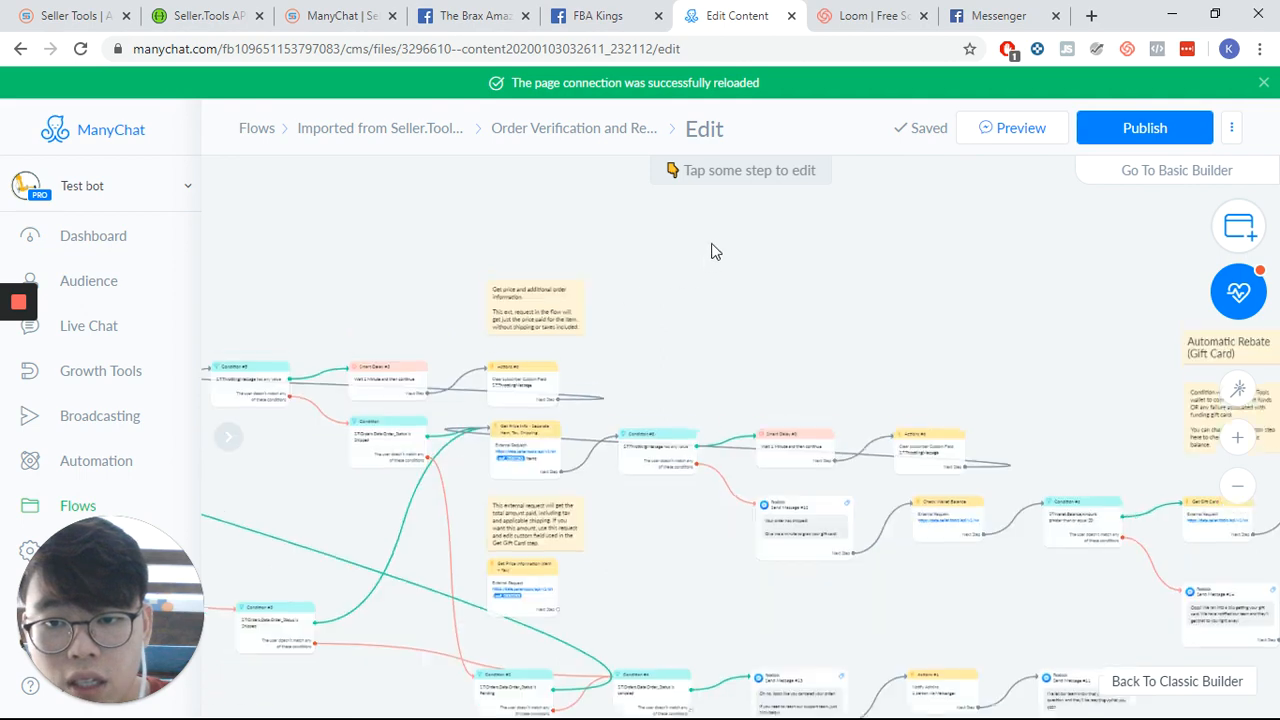
pyautogui.scroll(2, 862, 305)
pyautogui.moveTo(911, 320); pyautogui.dragTo(449, 214)
pyautogui.moveTo(968, 329); pyautogui.dragTo(576, 283)
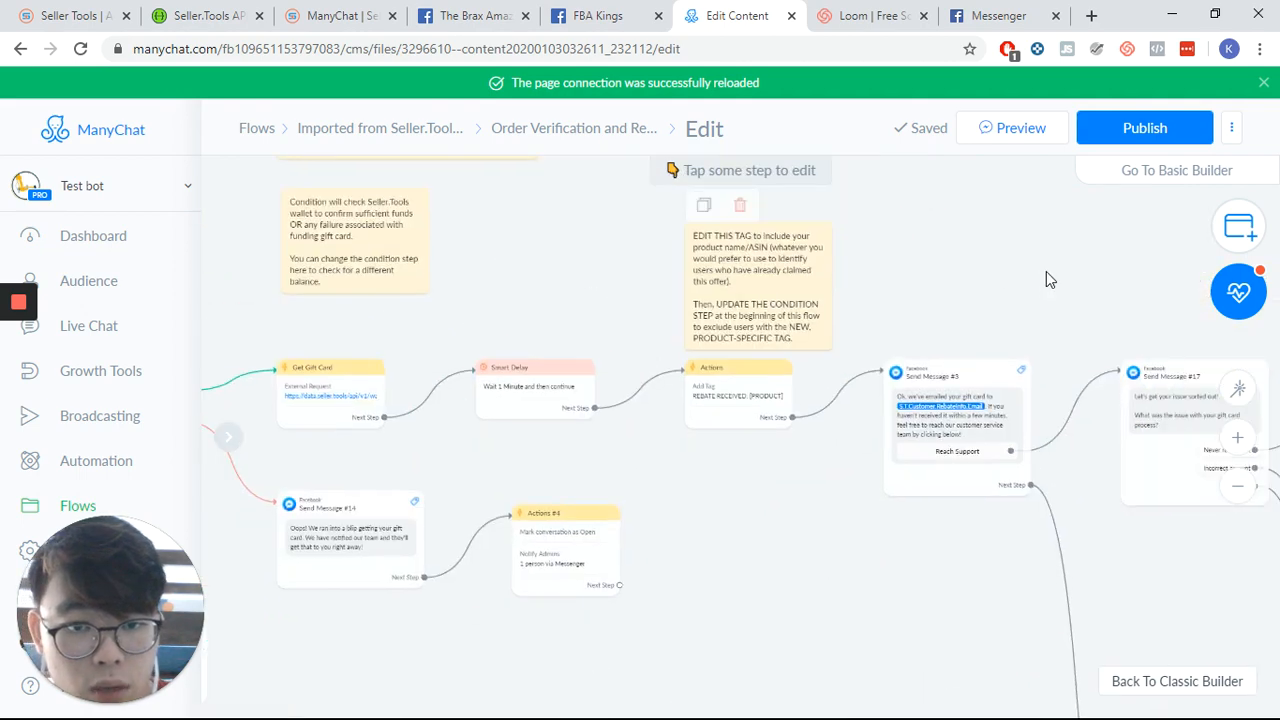
pyautogui.moveTo(1043, 270); pyautogui.dragTo(987, 234)
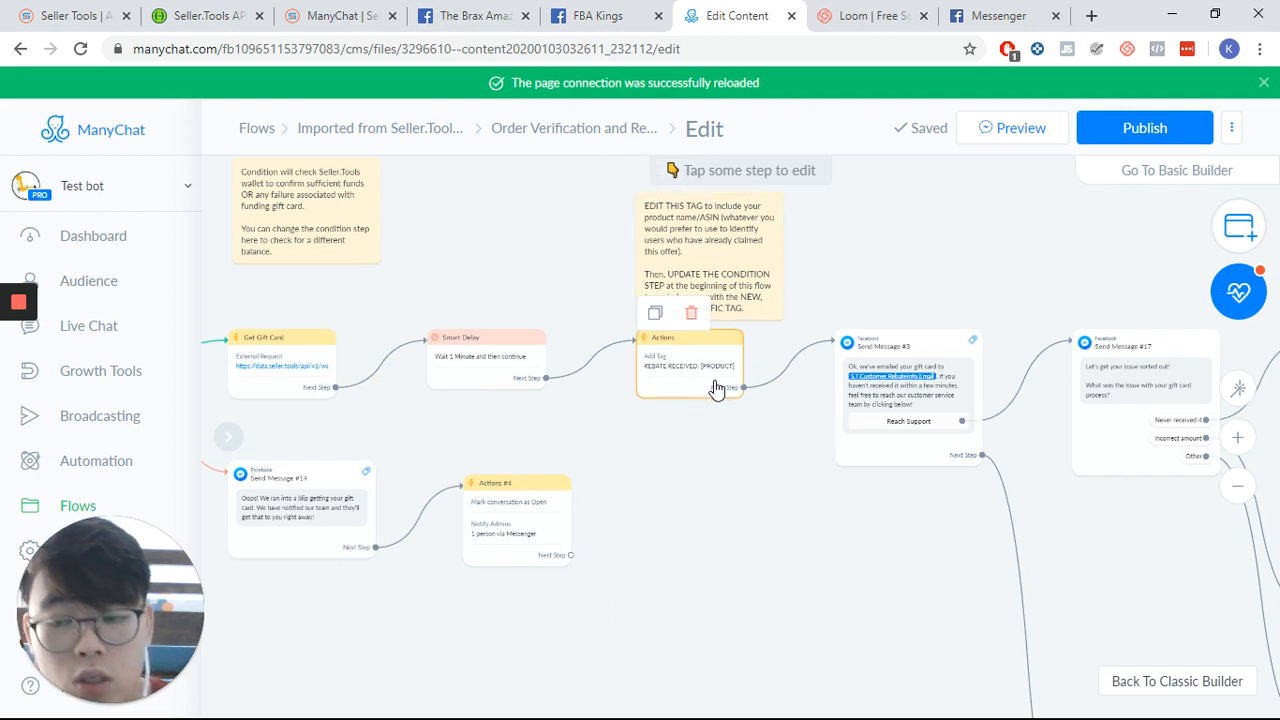
pyautogui.scroll(-2, 704, 390)
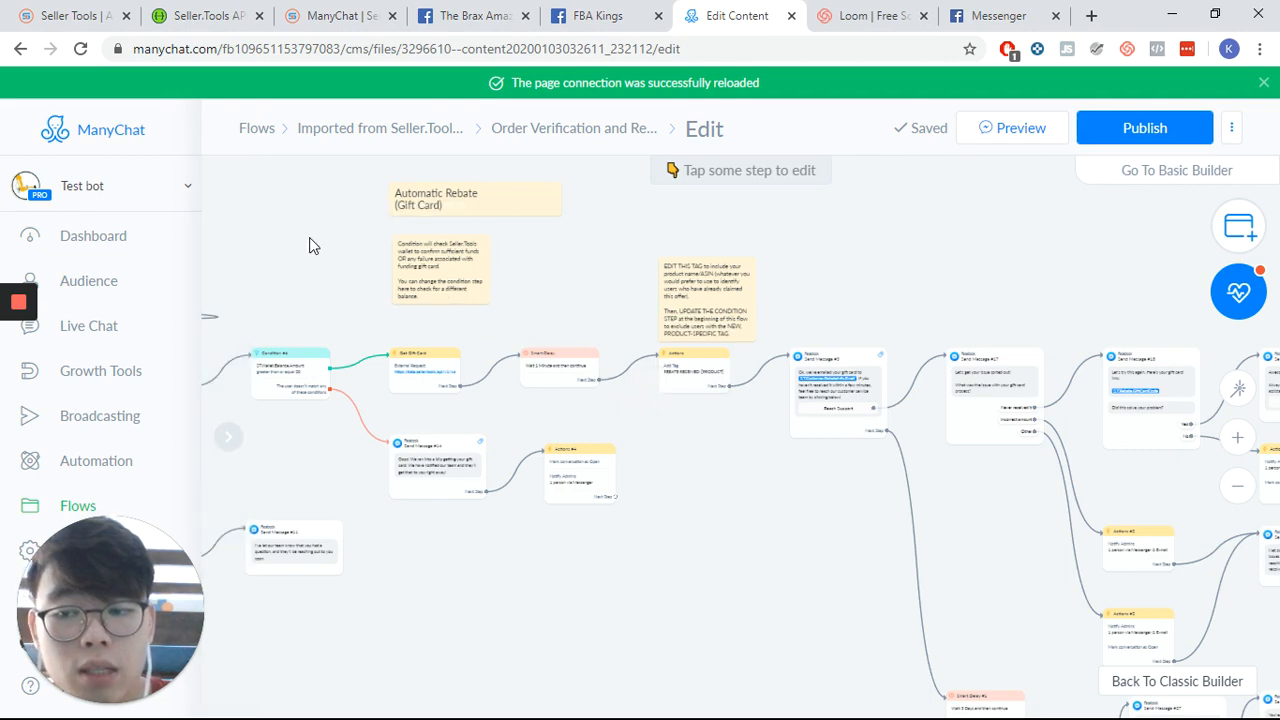
pyautogui.moveTo(386, 250); pyautogui.dragTo(1107, 324)
pyautogui.moveTo(415, 220); pyautogui.dragTo(891, 266)
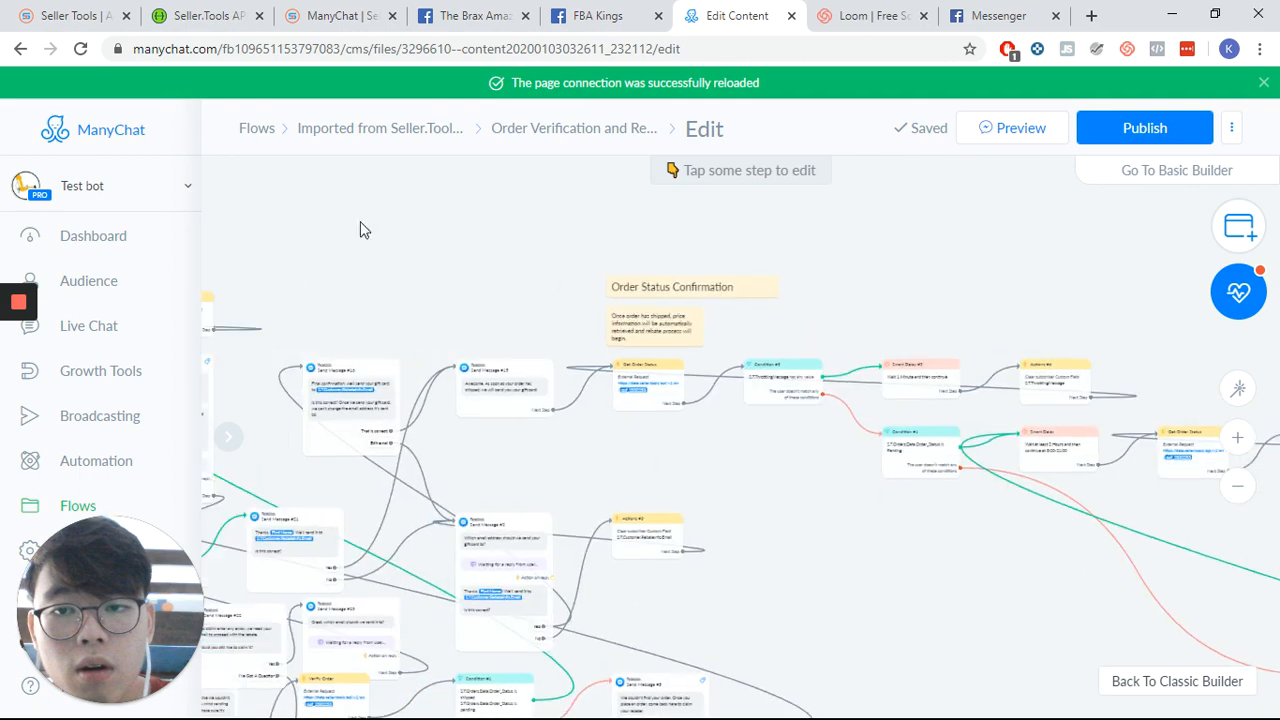
pyautogui.moveTo(530, 258); pyautogui.dragTo(953, 279)
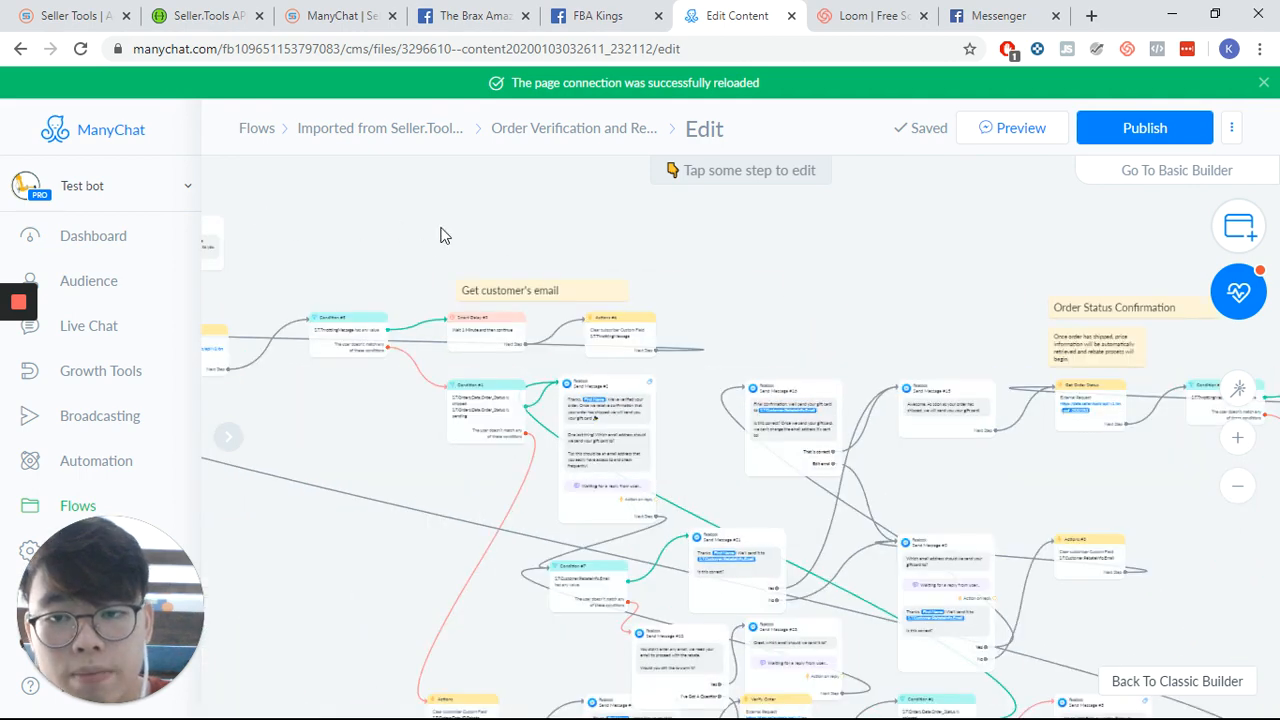
pyautogui.moveTo(443, 234); pyautogui.dragTo(837, 265)
pyautogui.moveTo(353, 193); pyautogui.dragTo(740, 239)
pyautogui.moveTo(332, 220); pyautogui.dragTo(677, 240)
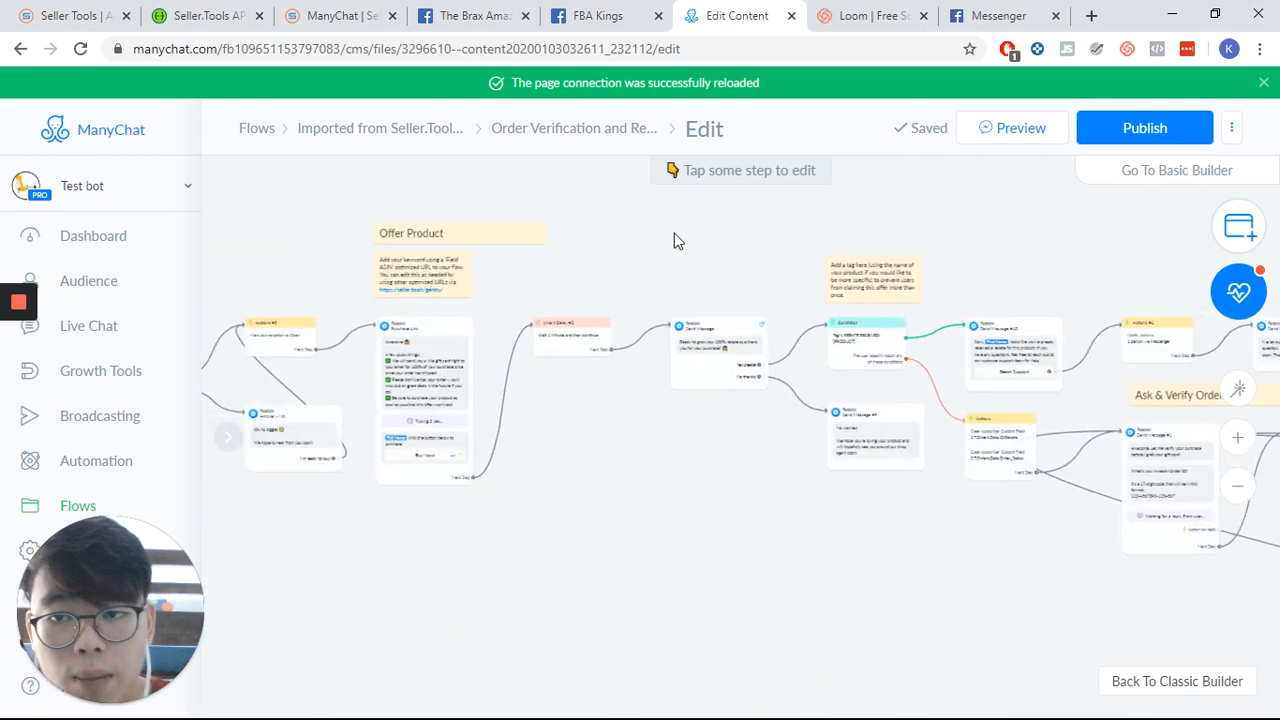
# - Pan back through the rebate condition and actions to the Ask & Verify Order section and its Verify Order step
pyautogui.moveTo(280, 217)
pyautogui.mouseDown()
pyautogui.moveTo(670, 236)
pyautogui.moveTo(281, 215)
pyautogui.mouseUp()
pyautogui.moveTo(757, 542); pyautogui.dragTo(511, 559)
pyautogui.scroll(2, 741, 593)
pyautogui.moveTo(706, 588); pyautogui.dragTo(519, 571)
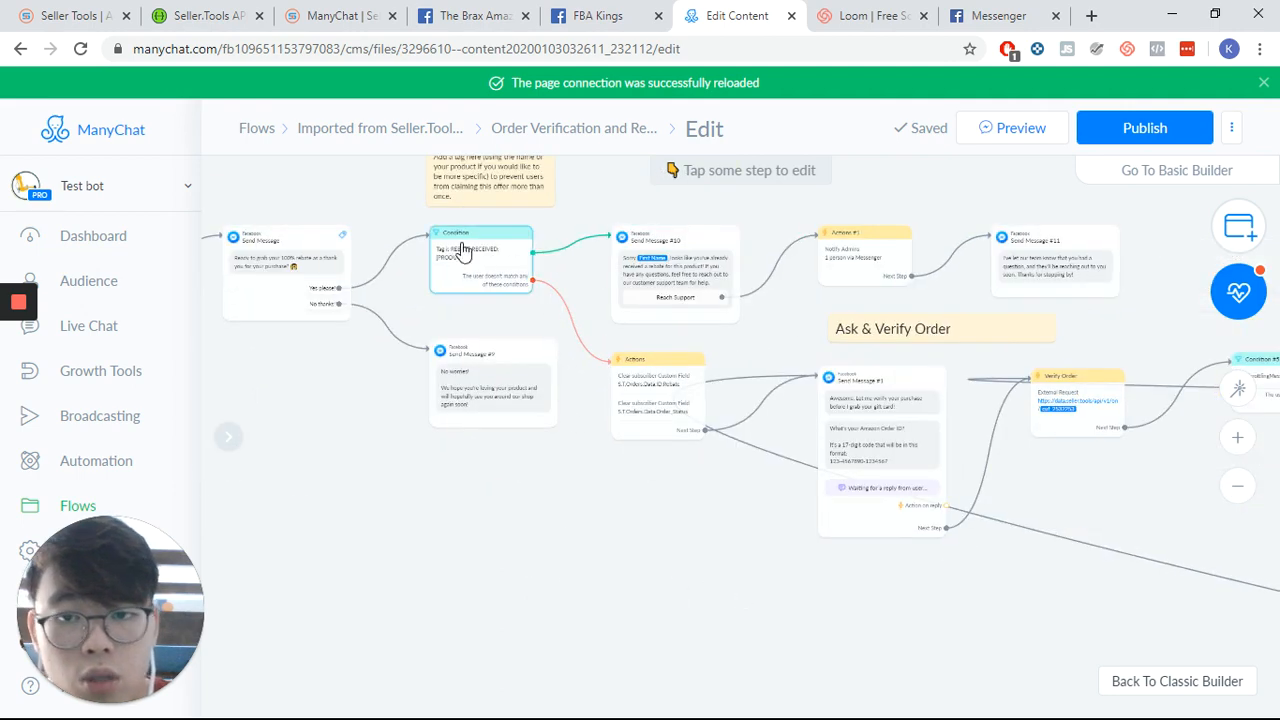
pyautogui.scroll(2, 510, 306)
pyautogui.click(500, 295)
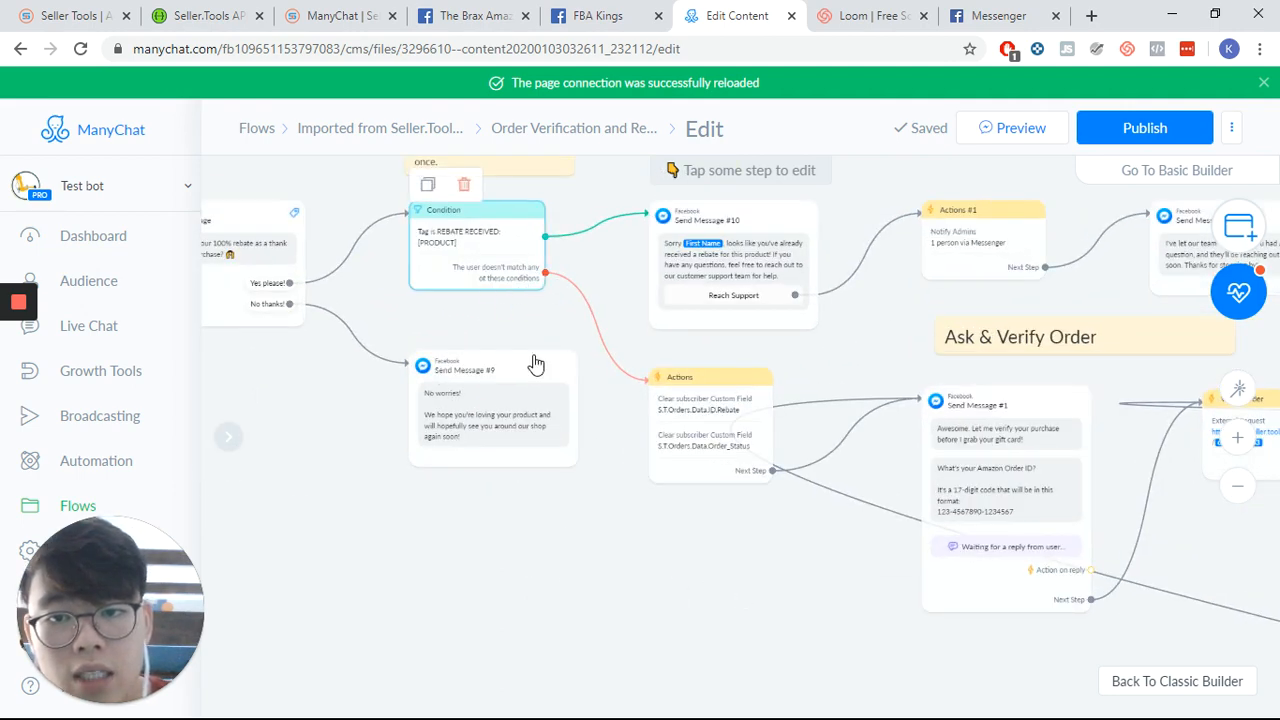
pyautogui.scroll(2, 691, 614)
pyautogui.moveTo(633, 586); pyautogui.dragTo(449, 581)
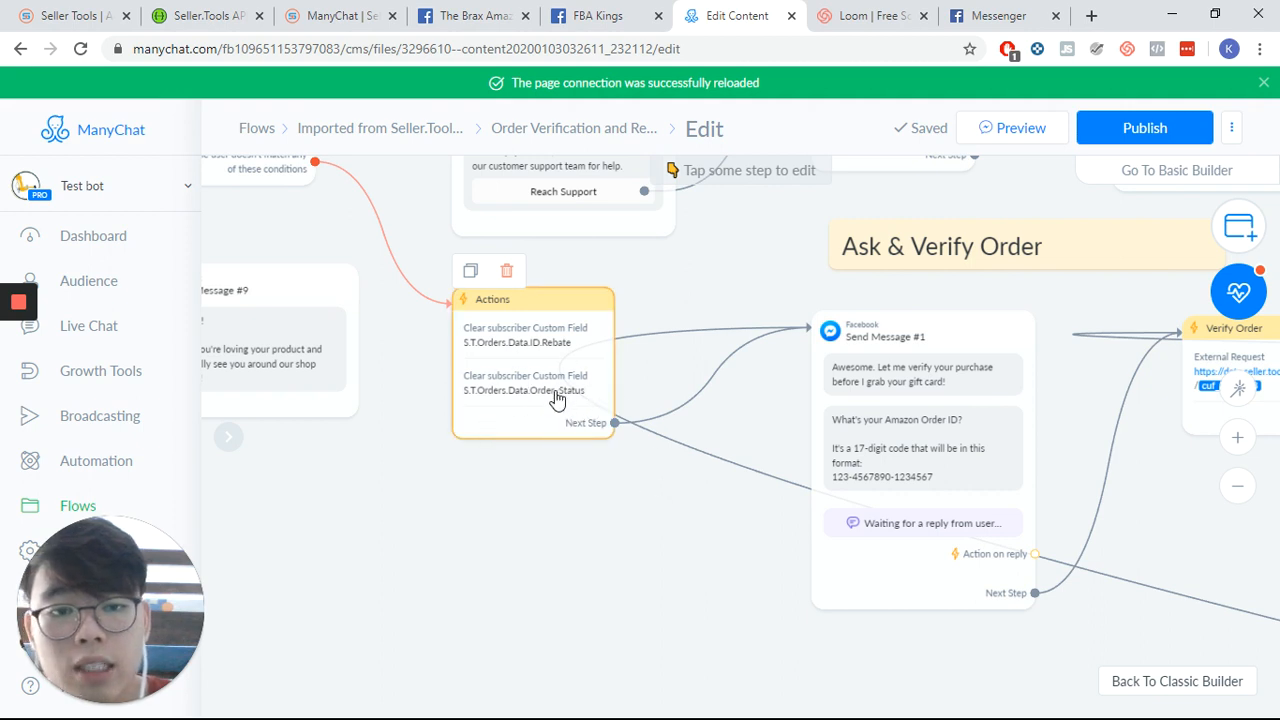
pyautogui.moveTo(718, 662); pyautogui.dragTo(506, 543)
pyautogui.moveTo(805, 563); pyautogui.dragTo(533, 553)
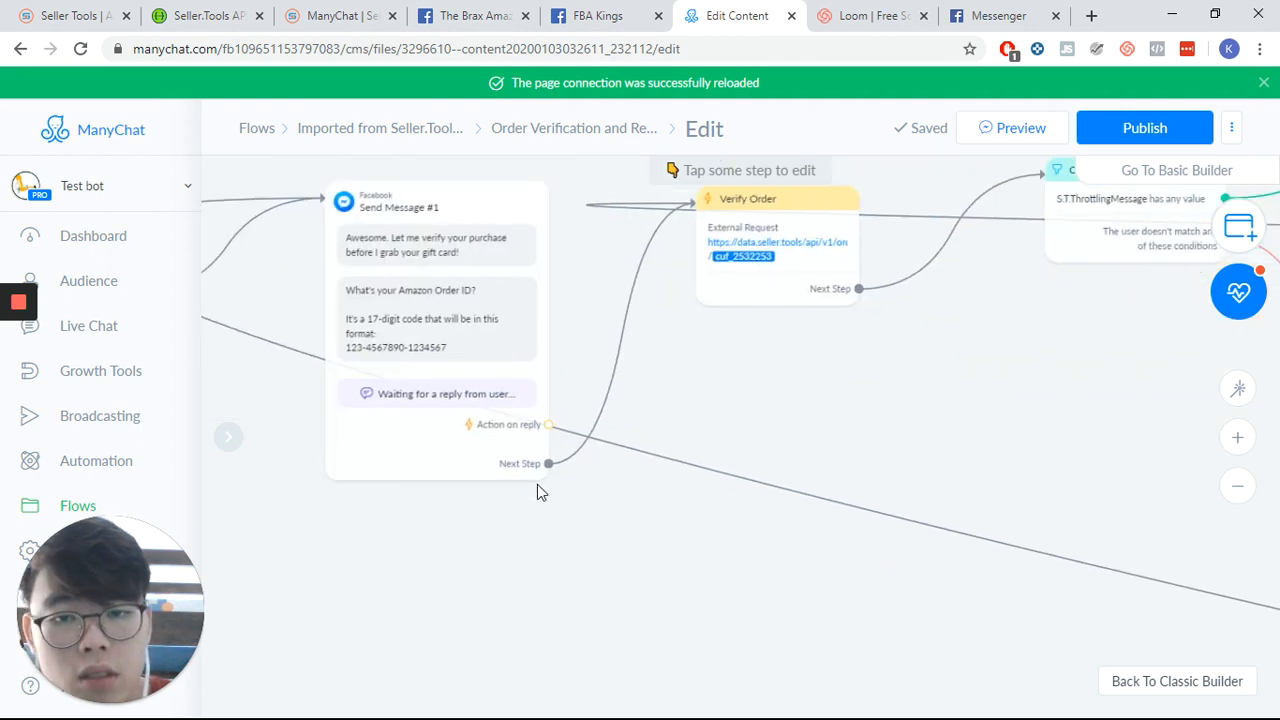
pyautogui.moveTo(842, 388); pyautogui.dragTo(677, 431)
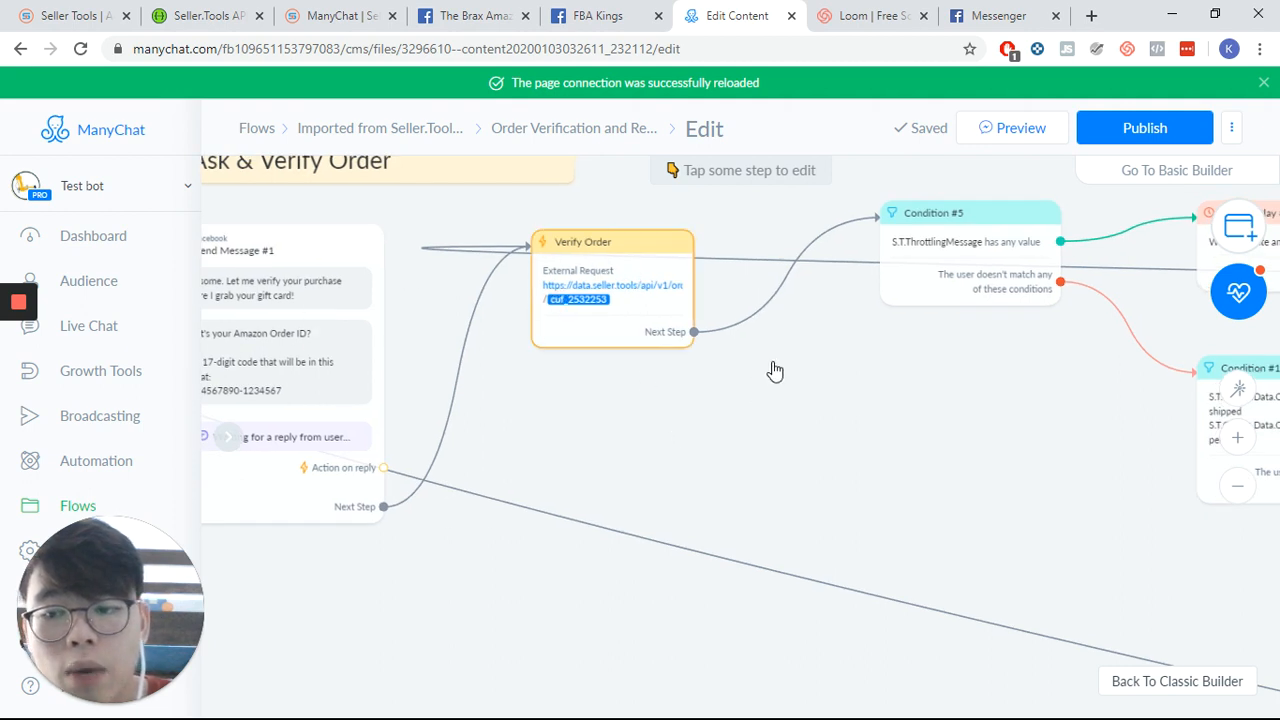
# - Open the Verify Order step's external request and review its request type, headers and response mapping, then cancel
pyautogui.click(585, 338)
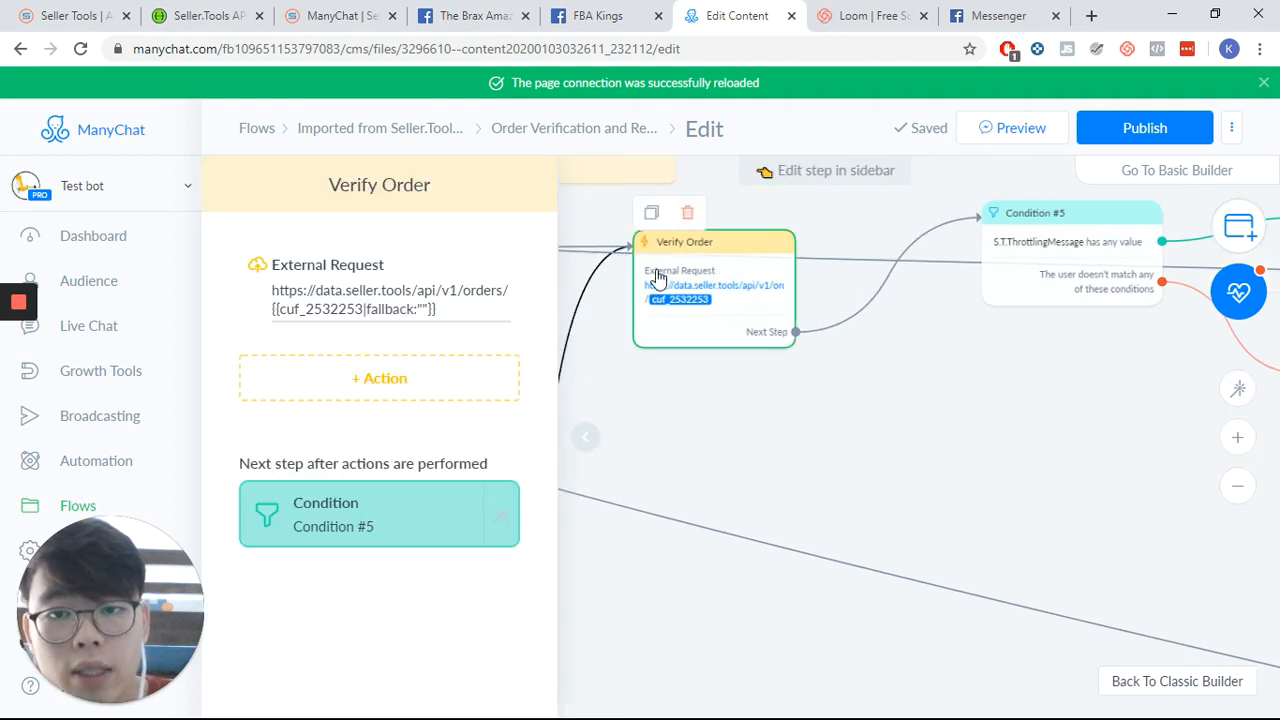
pyautogui.click(408, 300)
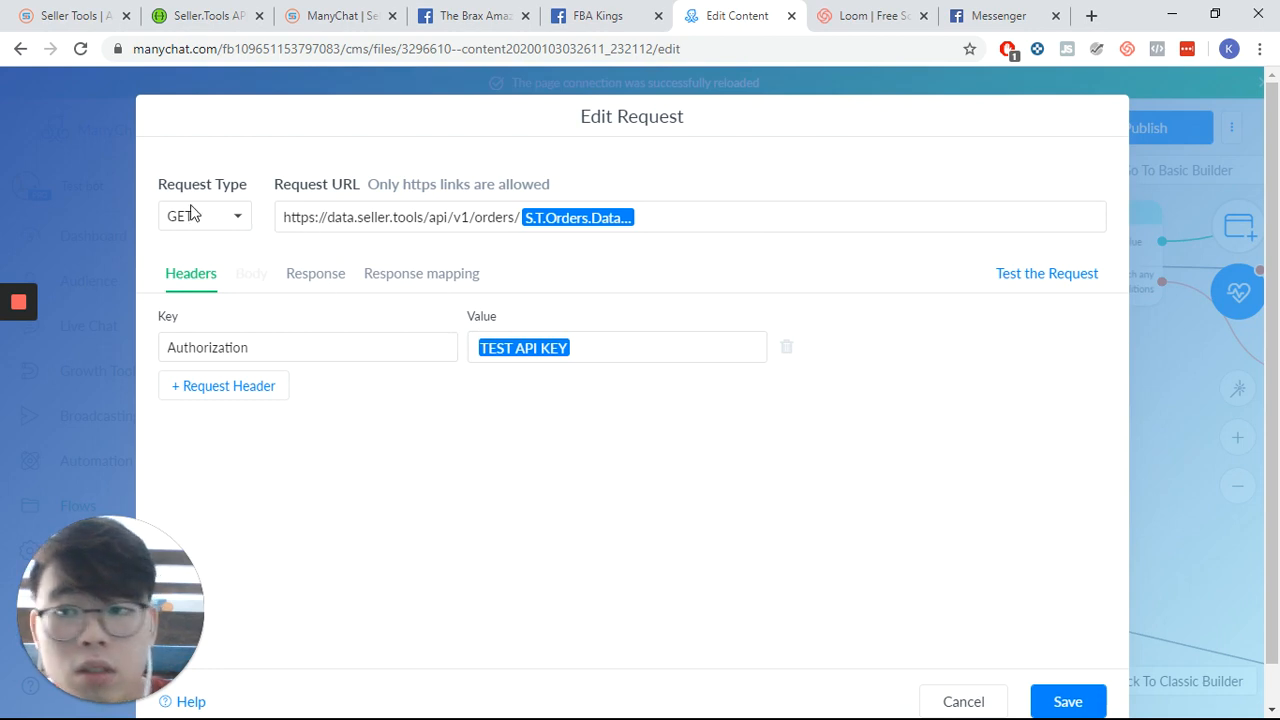
pyautogui.click(233, 218)
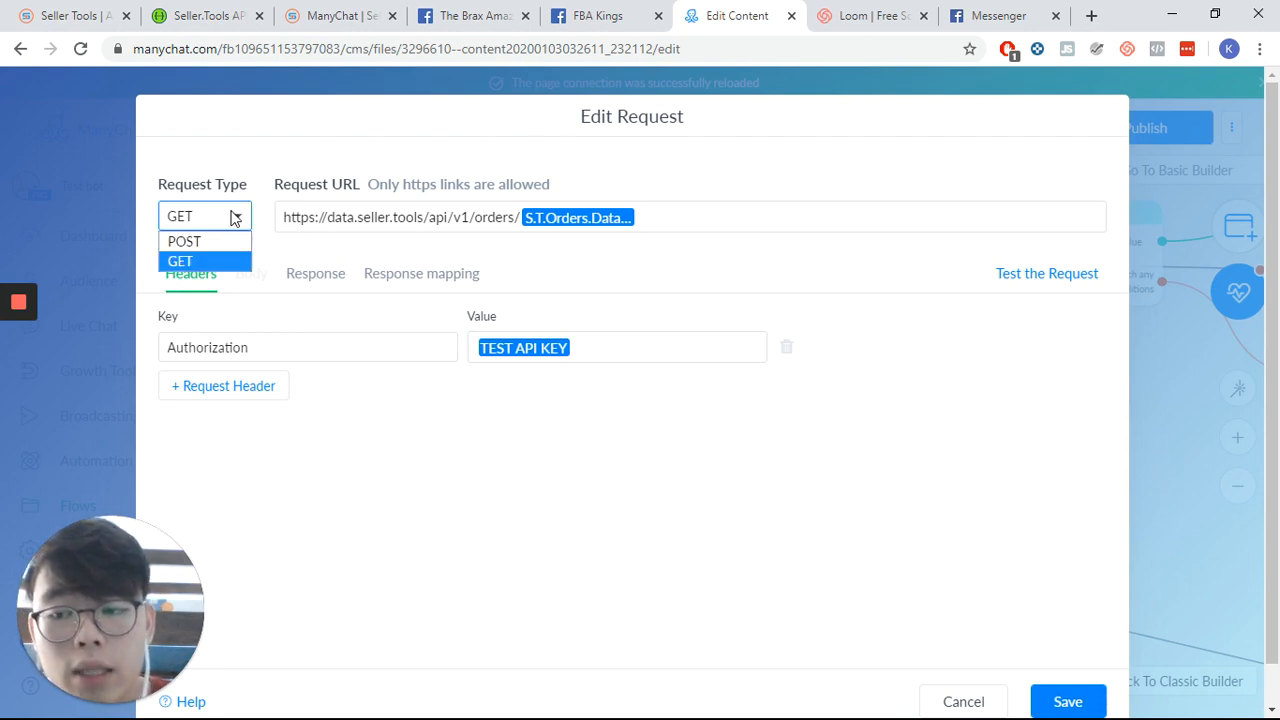
pyautogui.click(233, 218)
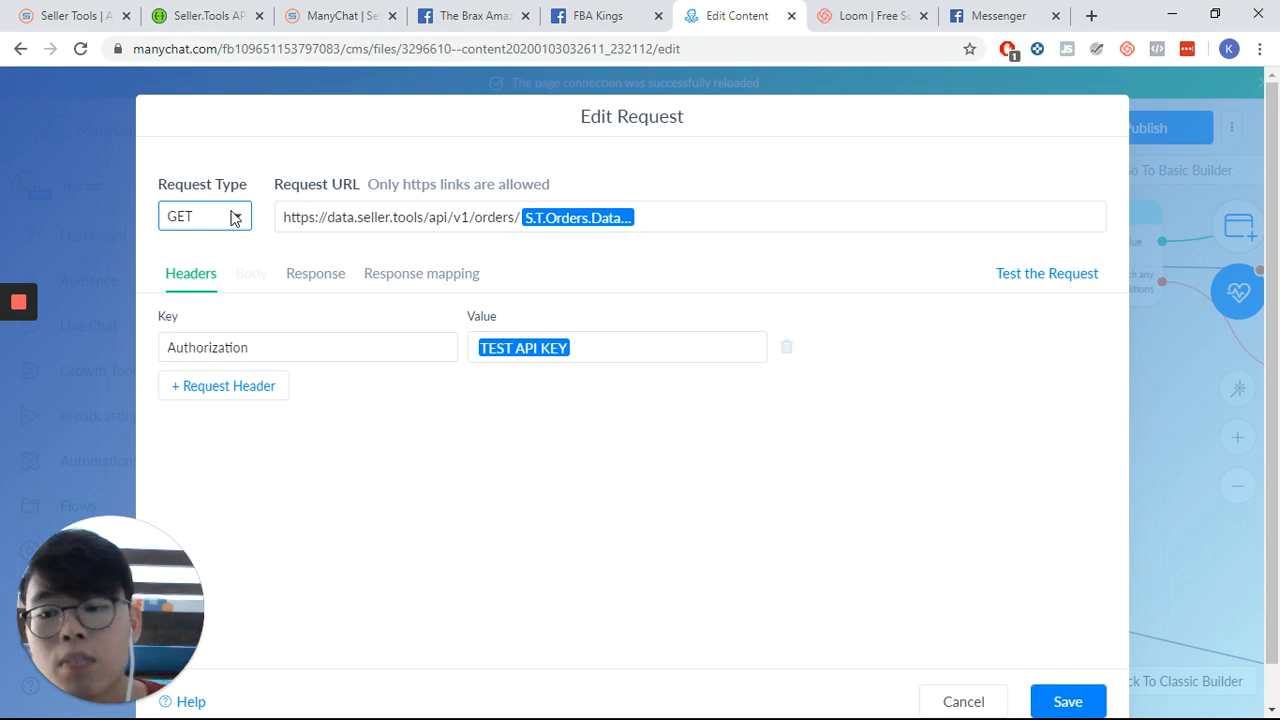
pyautogui.click(449, 273)
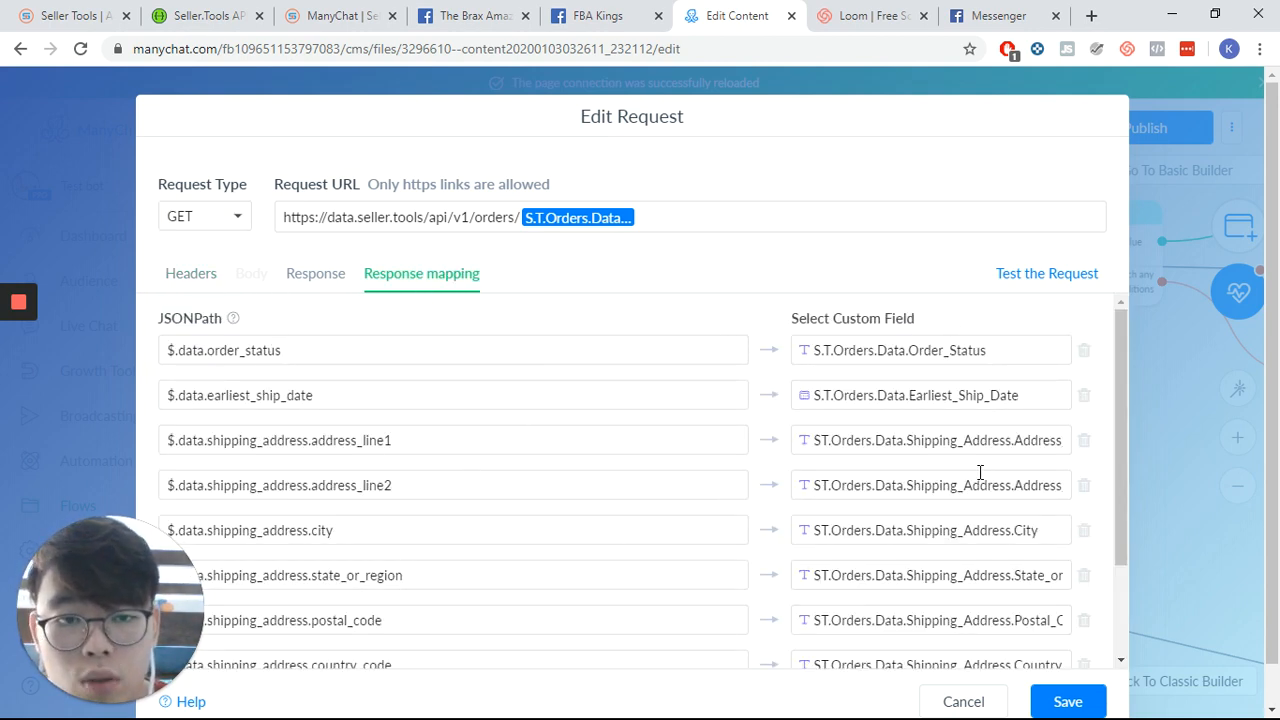
pyautogui.scroll(-3, 930, 420)
pyautogui.scroll(3, 977, 414)
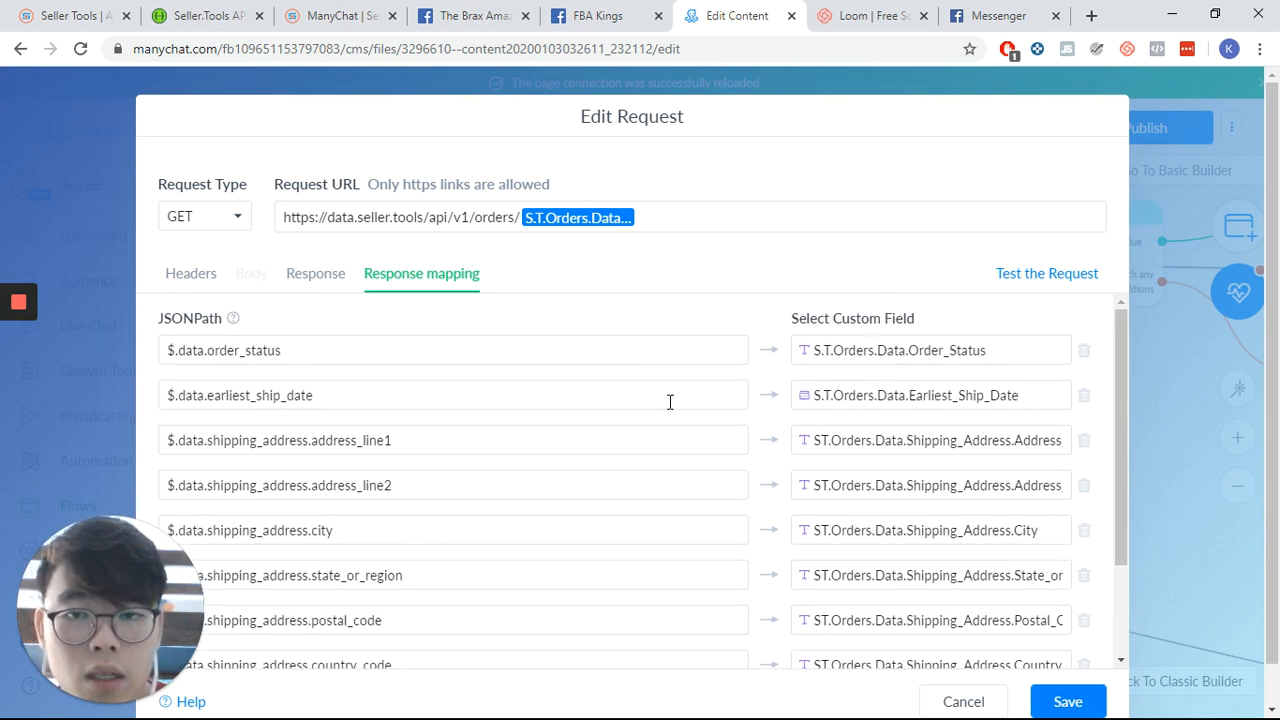
pyautogui.scroll(-2, 669, 400)
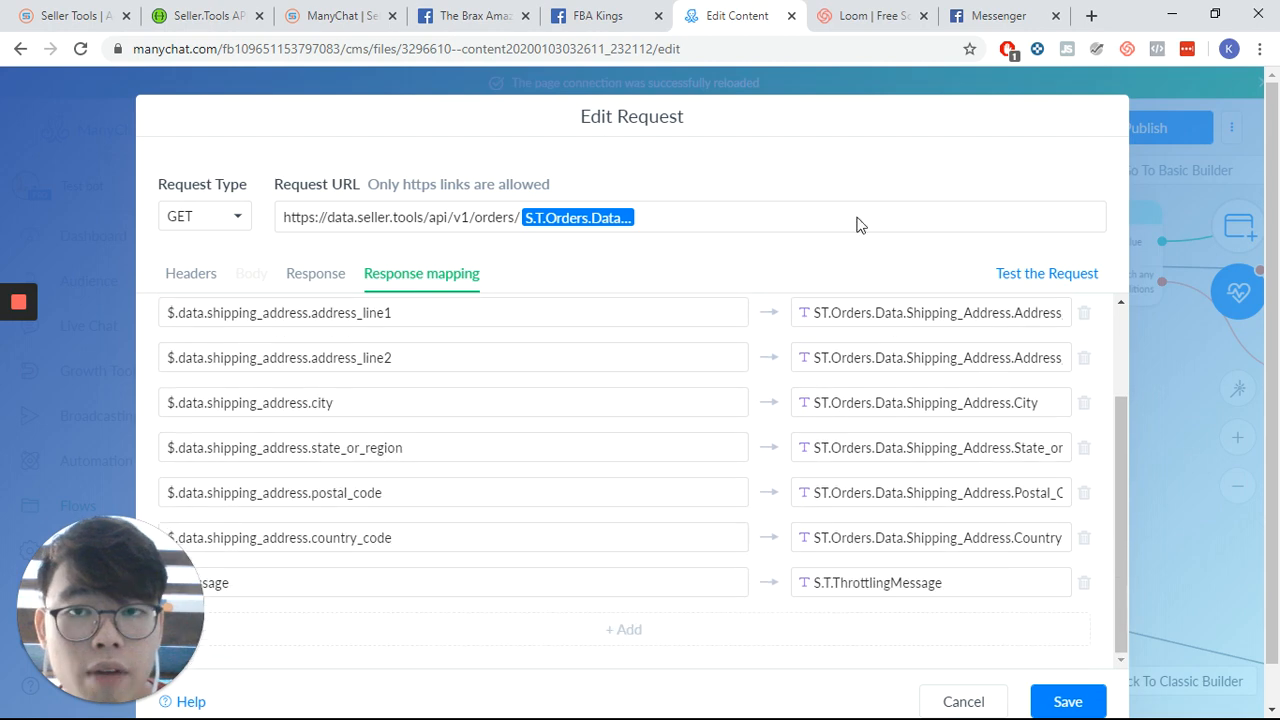
pyautogui.click(965, 695)
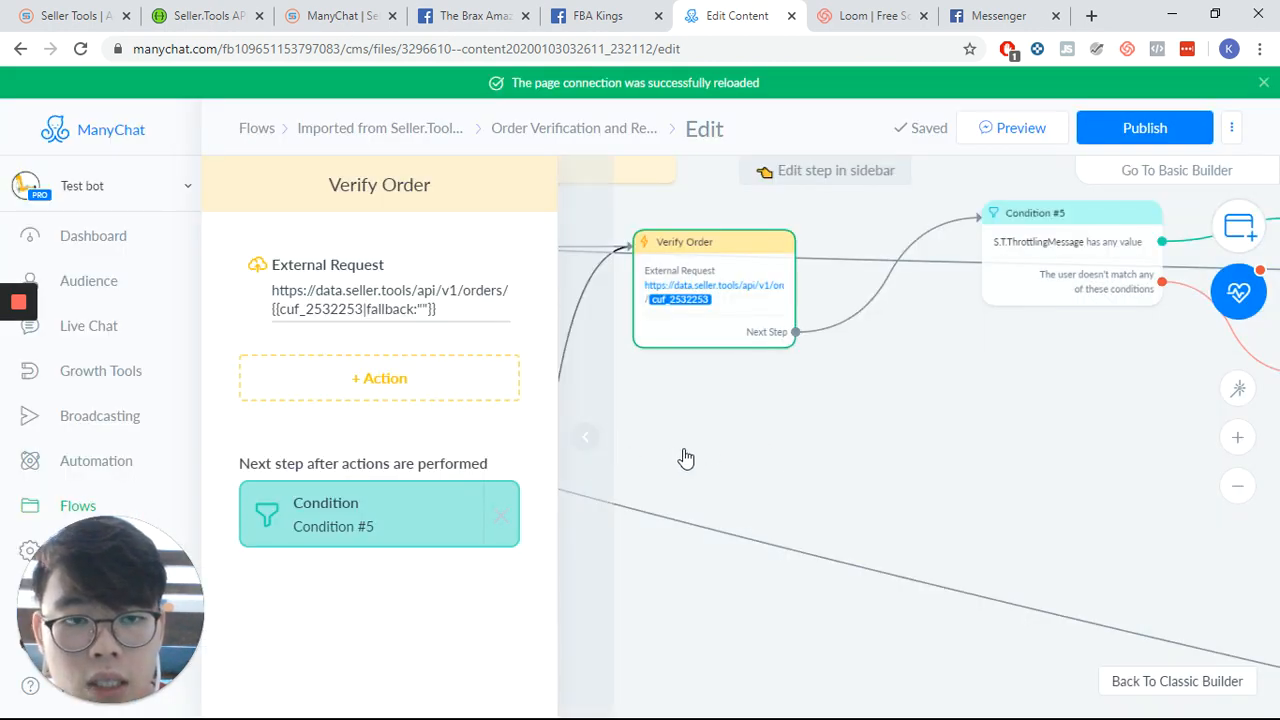
# - Pan along the flow to review the throttling and order status conditions and the email request message
pyautogui.moveTo(951, 480); pyautogui.dragTo(610, 405)
pyautogui.moveTo(870, 445); pyautogui.dragTo(624, 430)
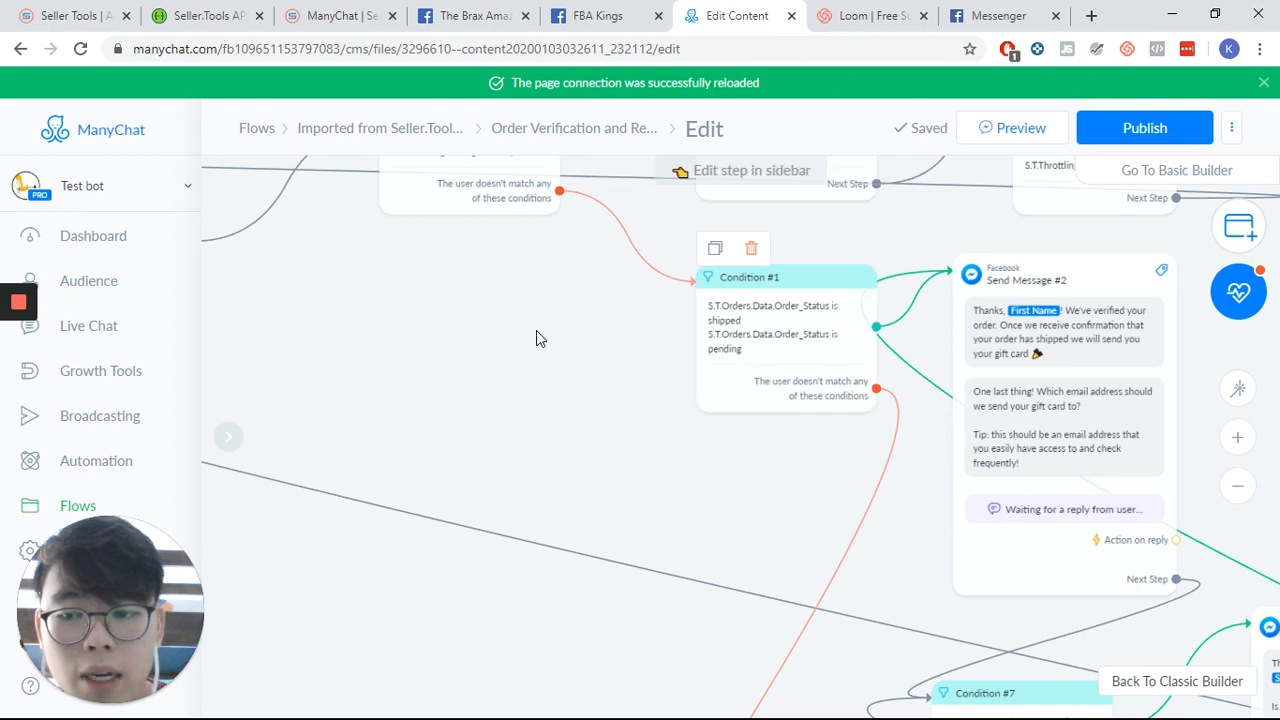
pyautogui.moveTo(534, 337); pyautogui.dragTo(762, 377)
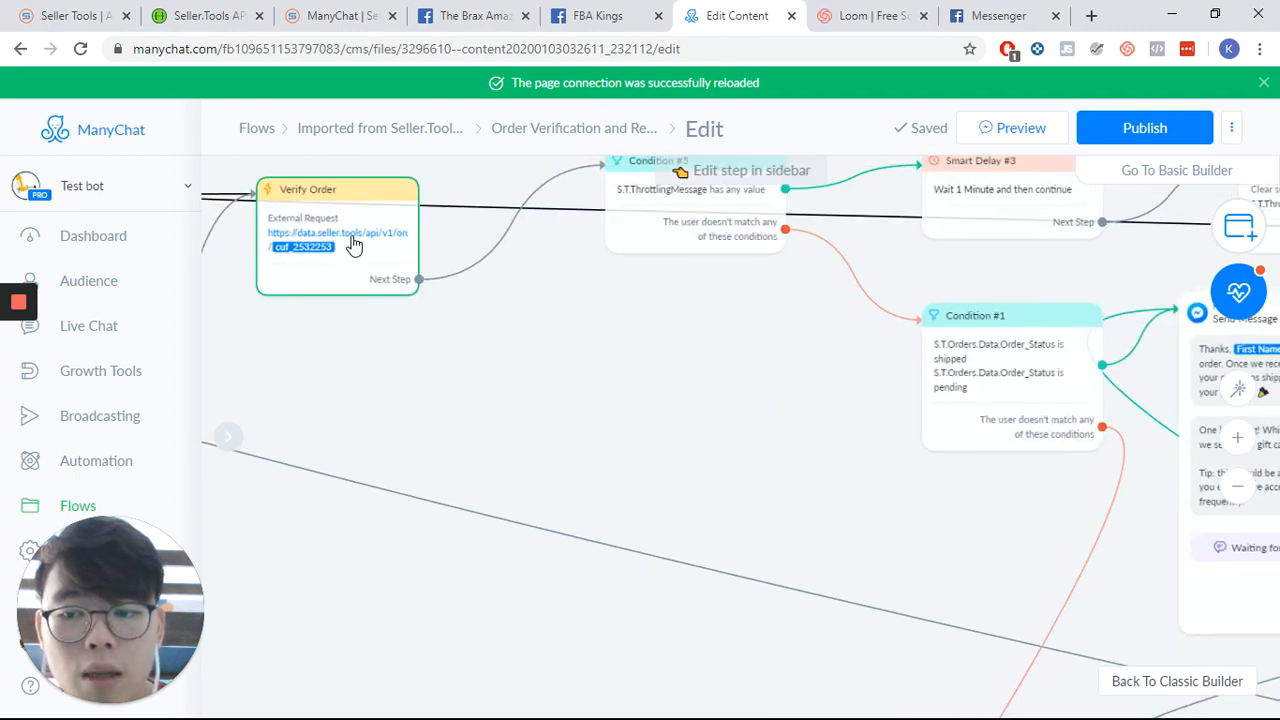
pyautogui.moveTo(685, 381); pyautogui.dragTo(600, 466)
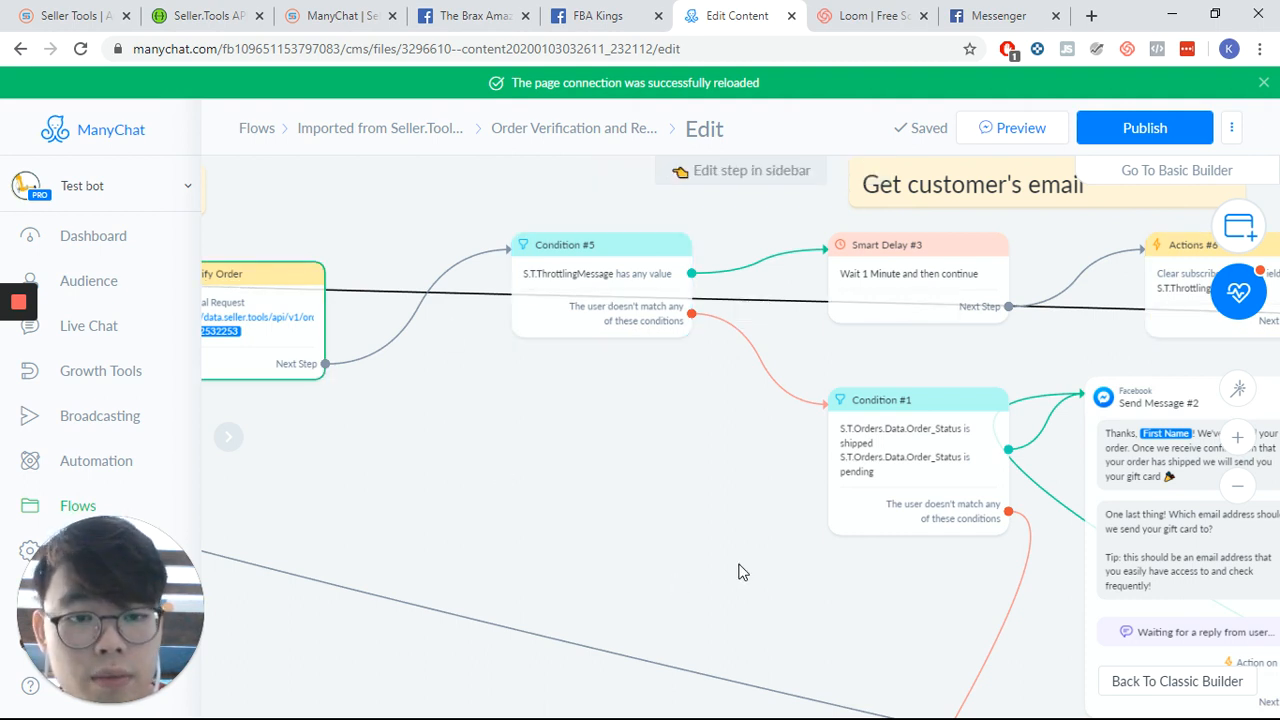
pyautogui.moveTo(688, 554); pyautogui.dragTo(341, 447)
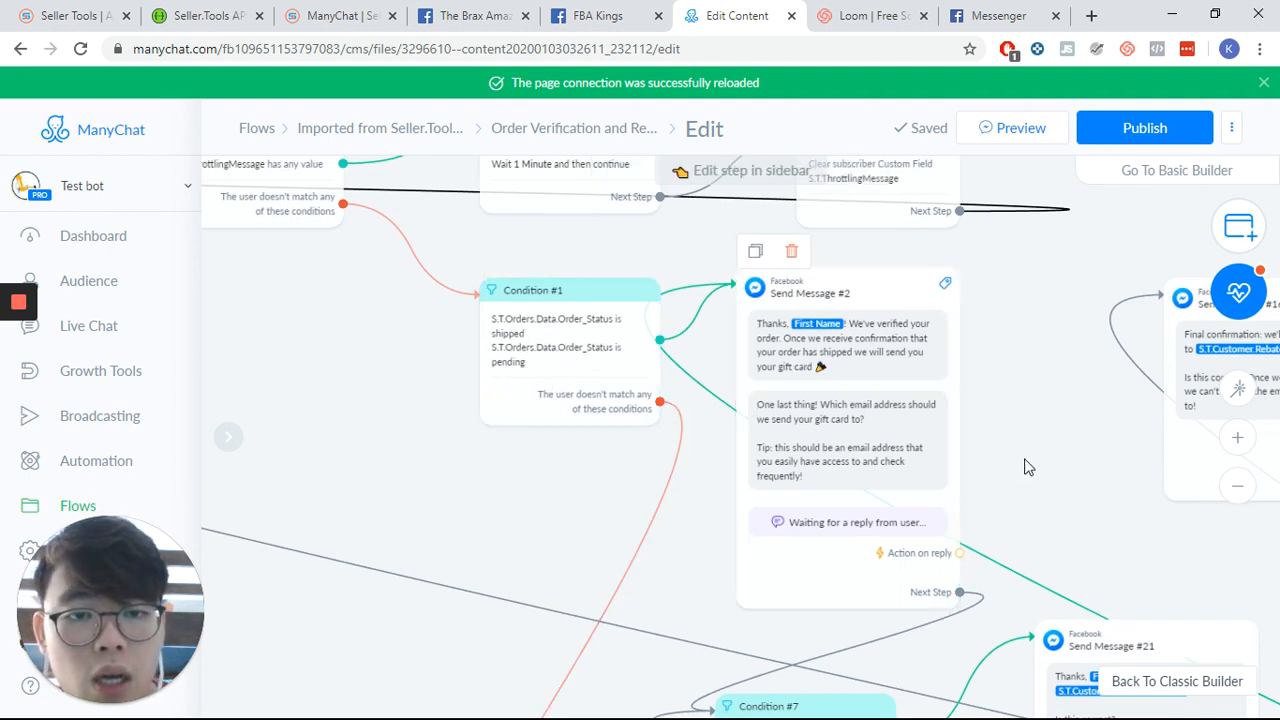
pyautogui.moveTo(1017, 468); pyautogui.dragTo(898, 326)
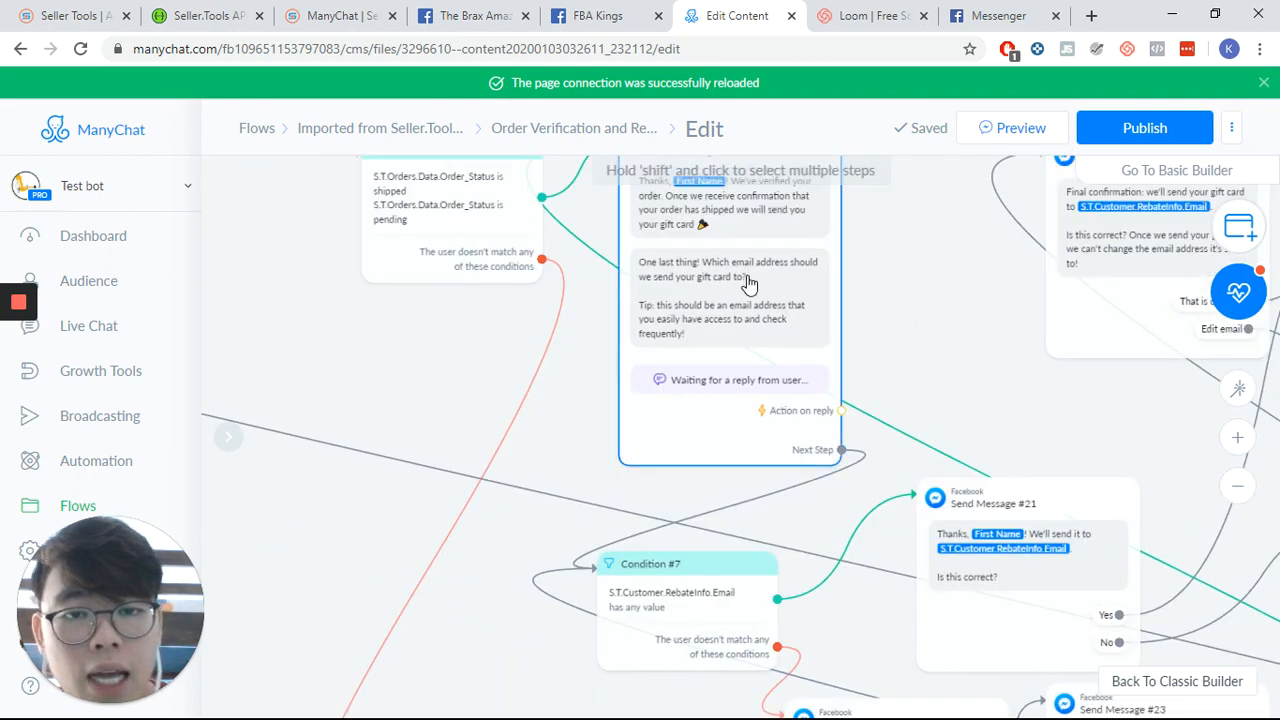
# - Open the email request step's user input settings and review them, toggling Save Email to System Field on and off
pyautogui.click(759, 314)
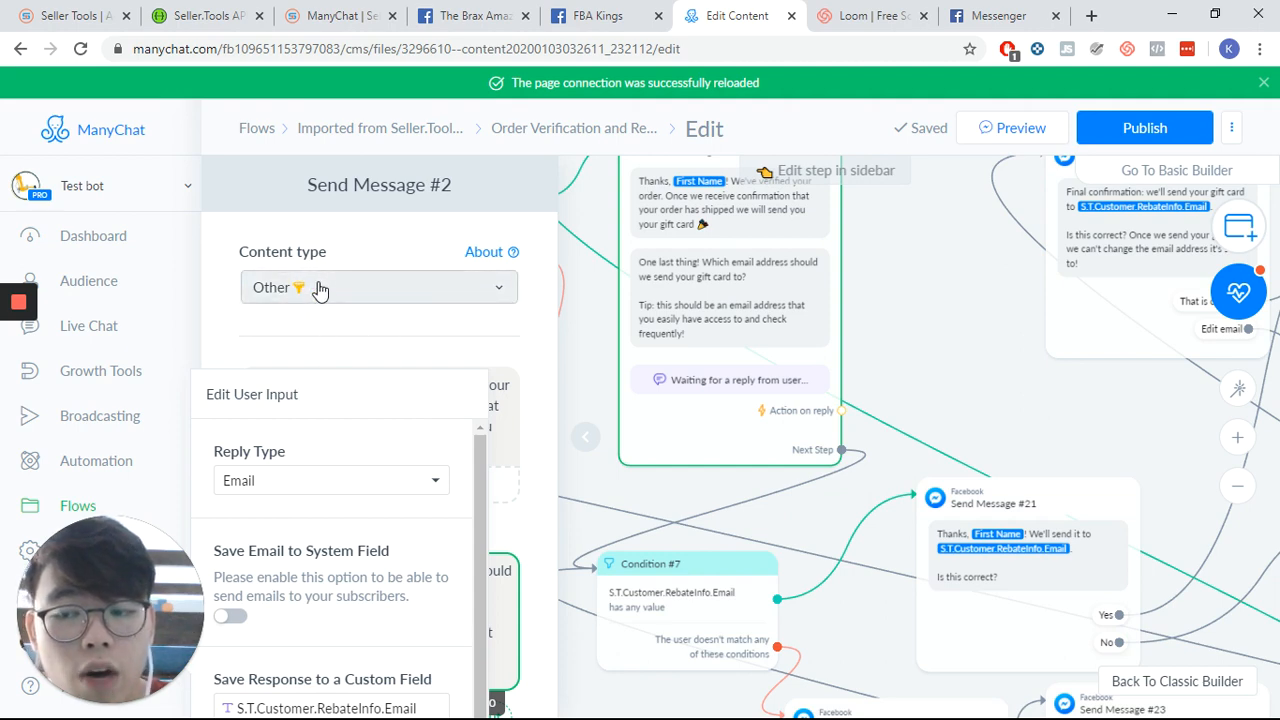
pyautogui.scroll(-3, 364, 320)
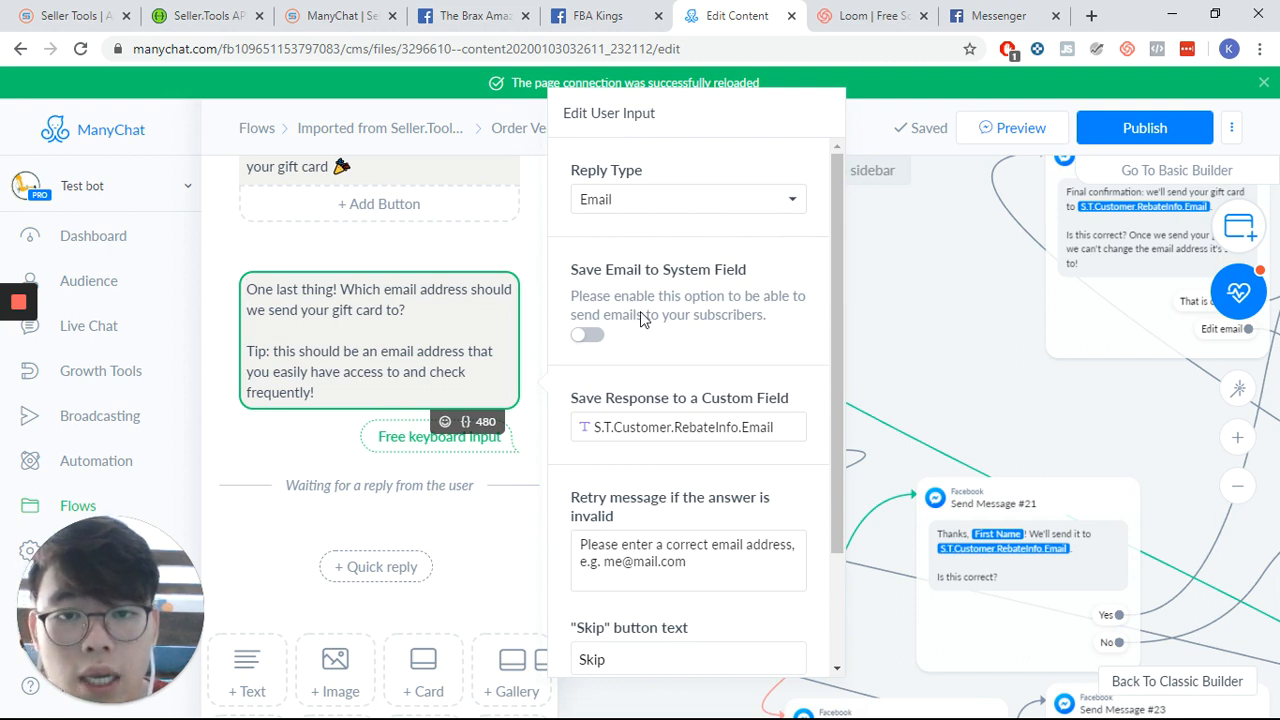
pyautogui.scroll(-1, 645, 318)
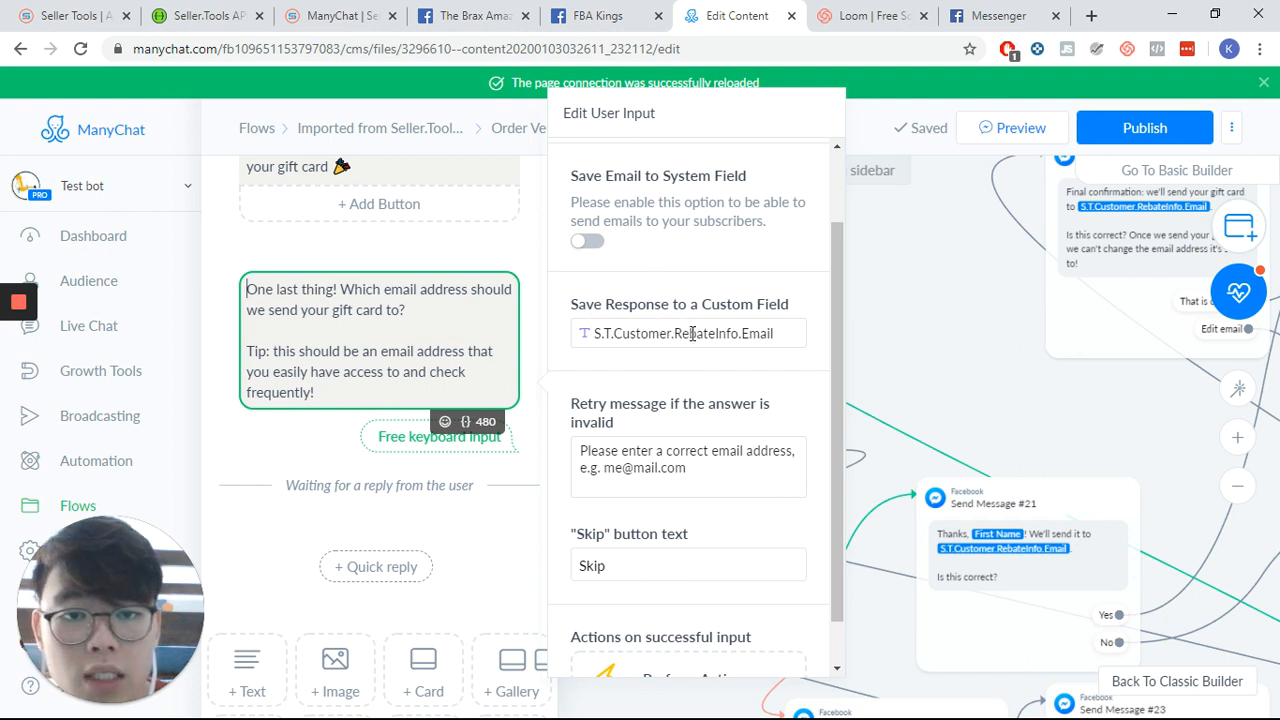
pyautogui.click(587, 245)
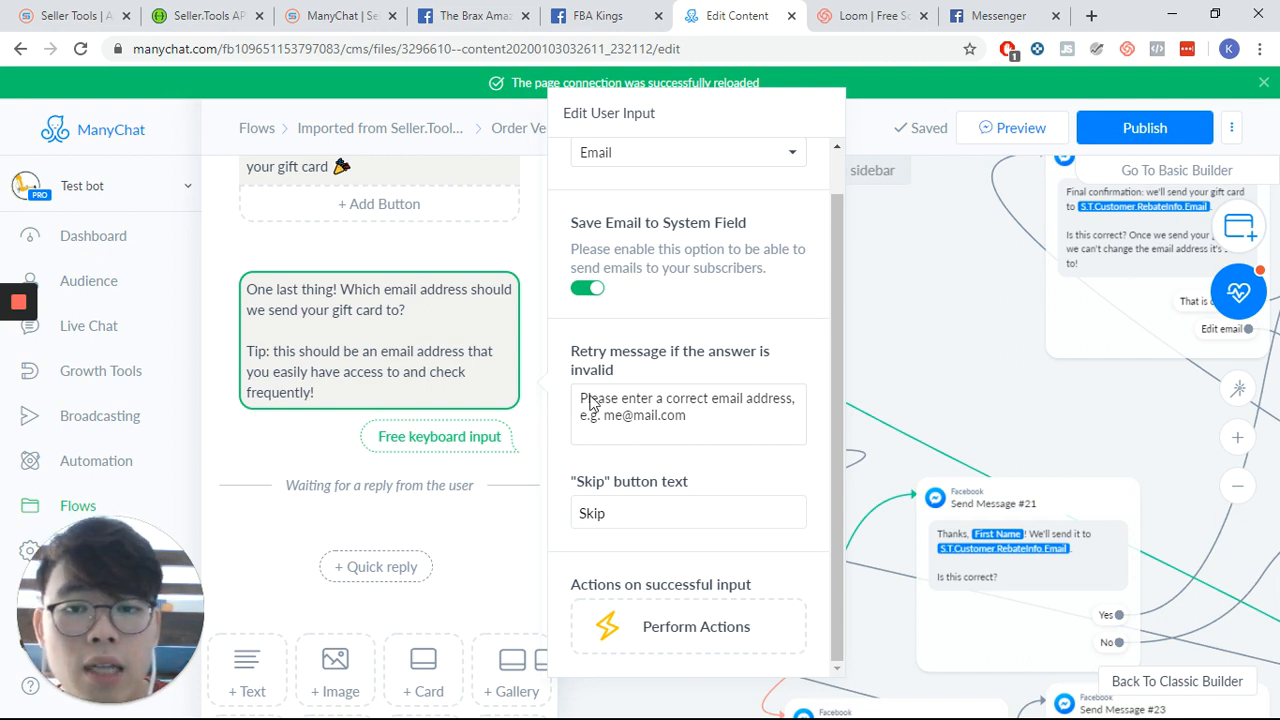
pyautogui.click(590, 289)
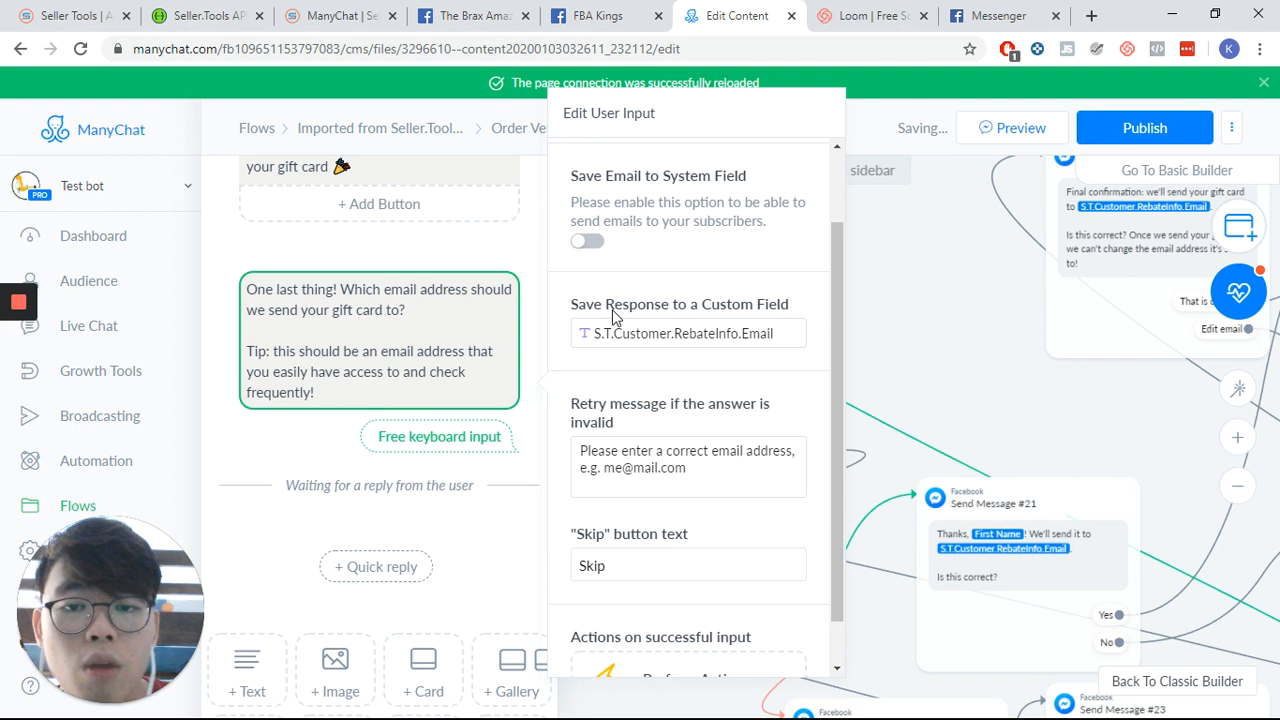
pyautogui.click(588, 243)
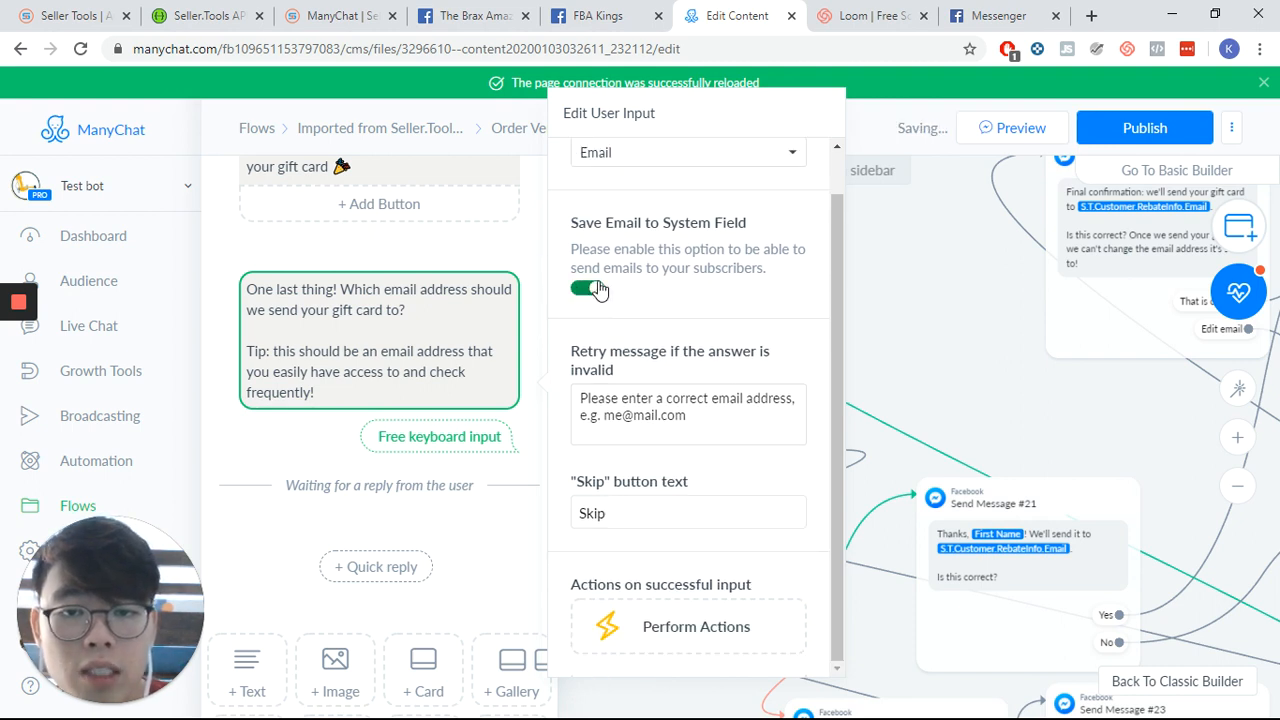
pyautogui.click(588, 289)
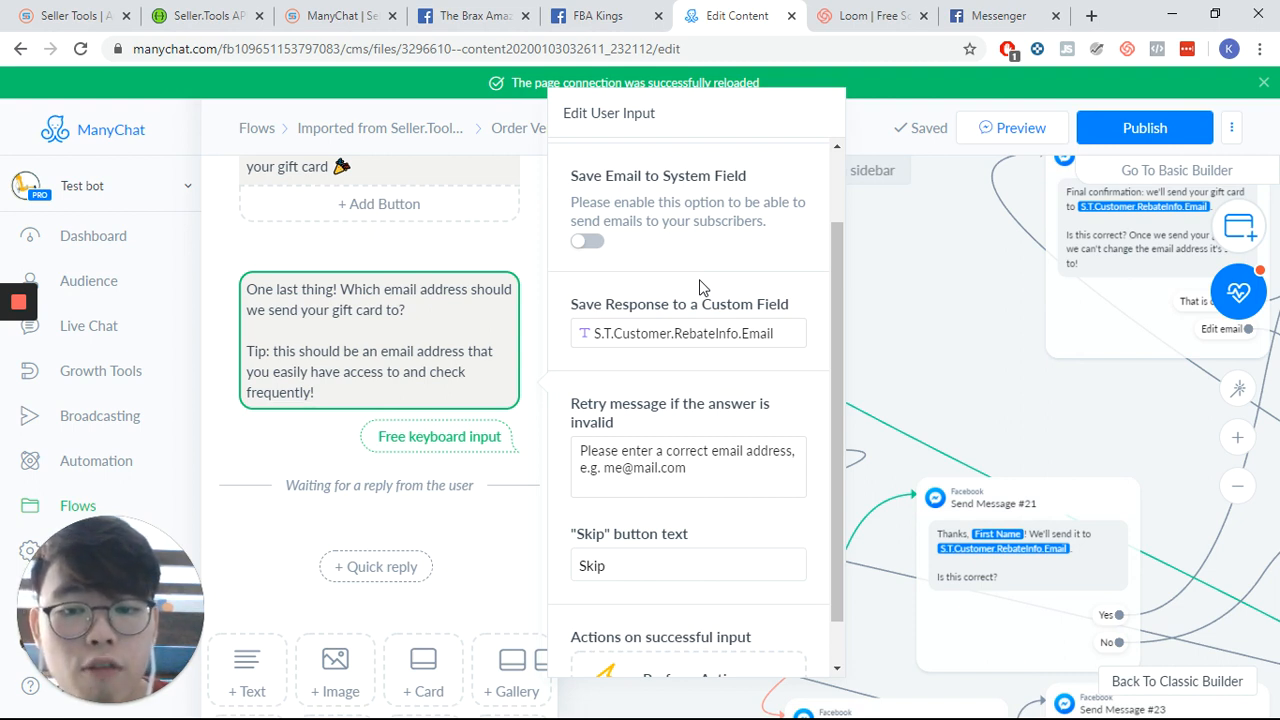
pyautogui.scroll(-1, 678, 250)
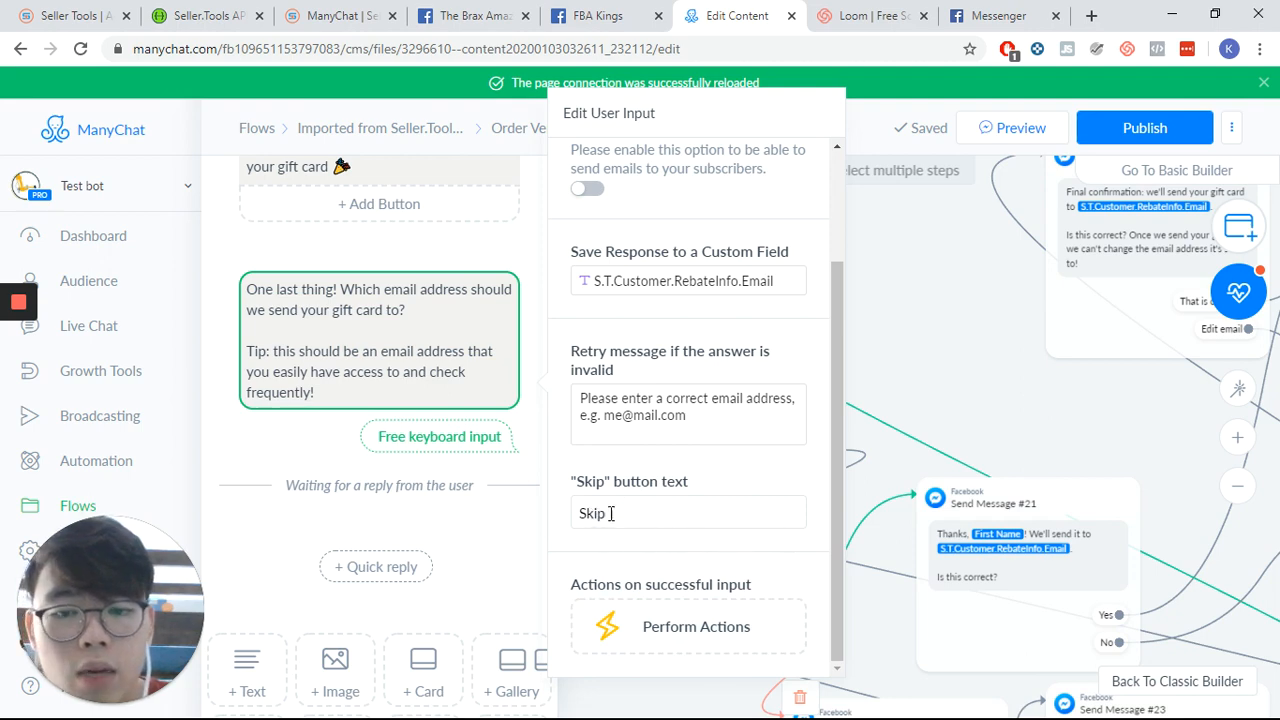
pyautogui.click(951, 373)
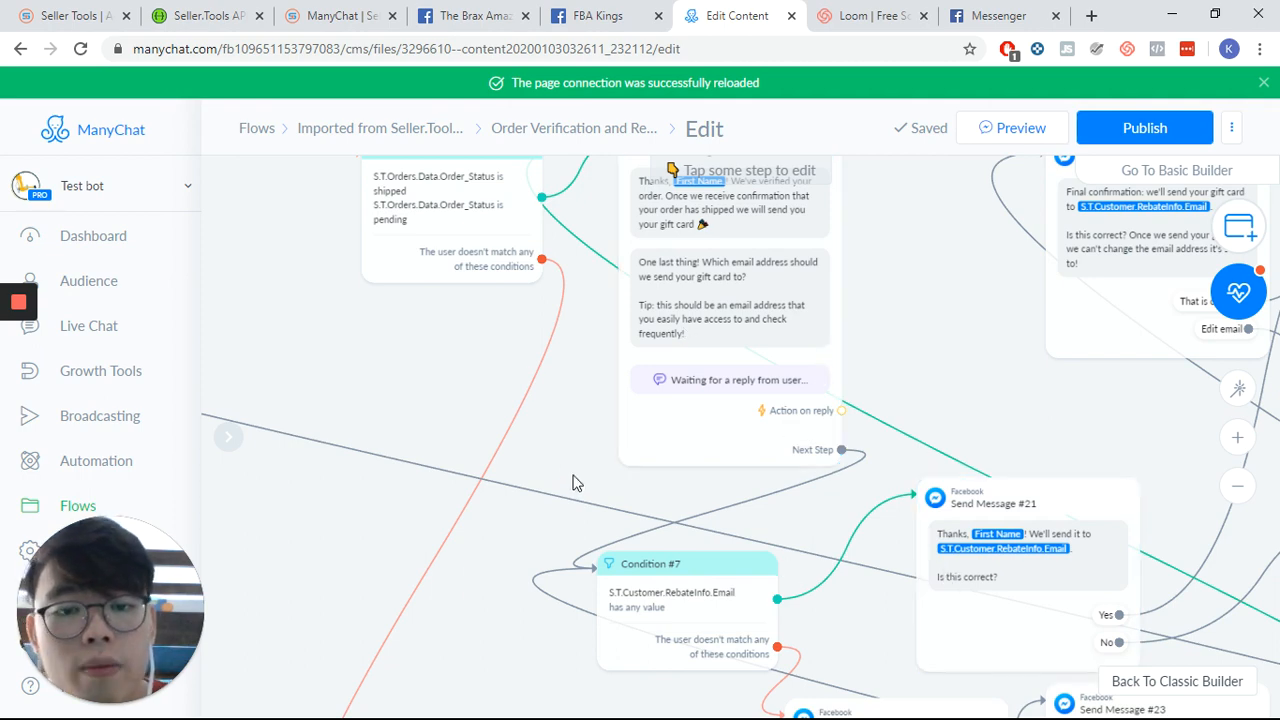
# - Pan and zoom across the flow to reach the Order Status Confirmation section
pyautogui.scroll(-4, 573, 483)
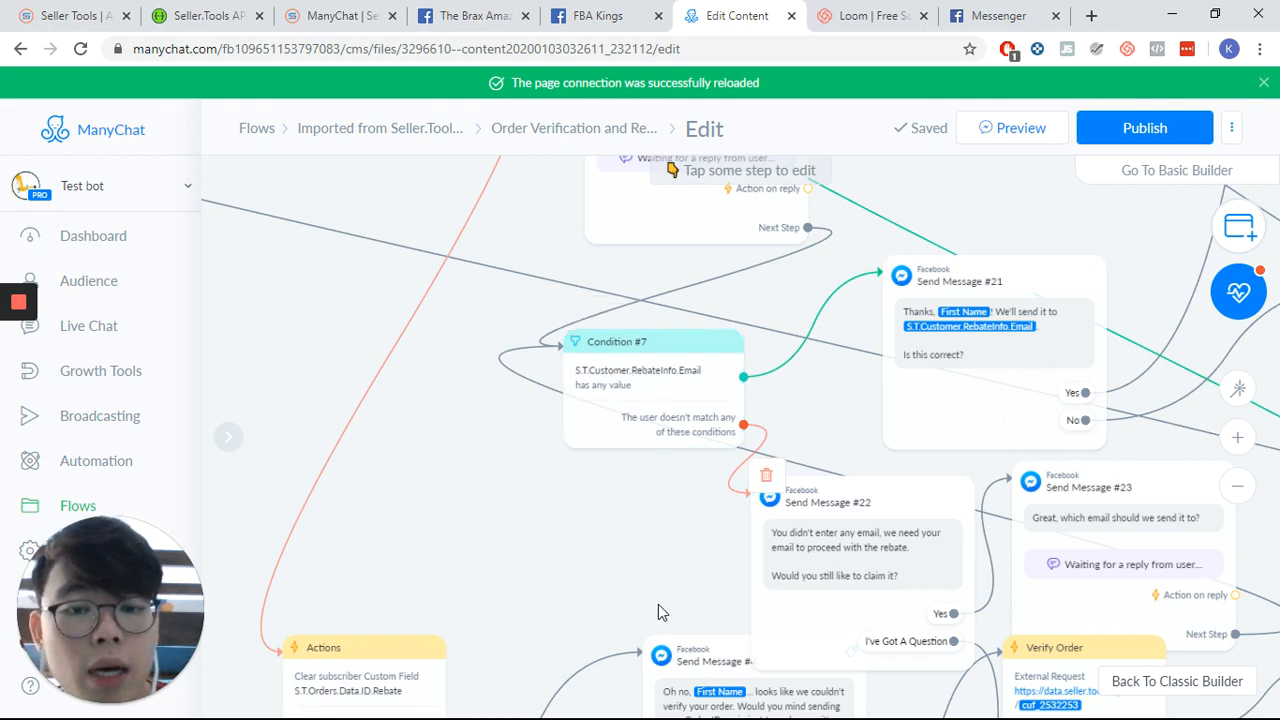
pyautogui.scroll(-5, 571, 443)
pyautogui.hscroll(3, 571, 443)
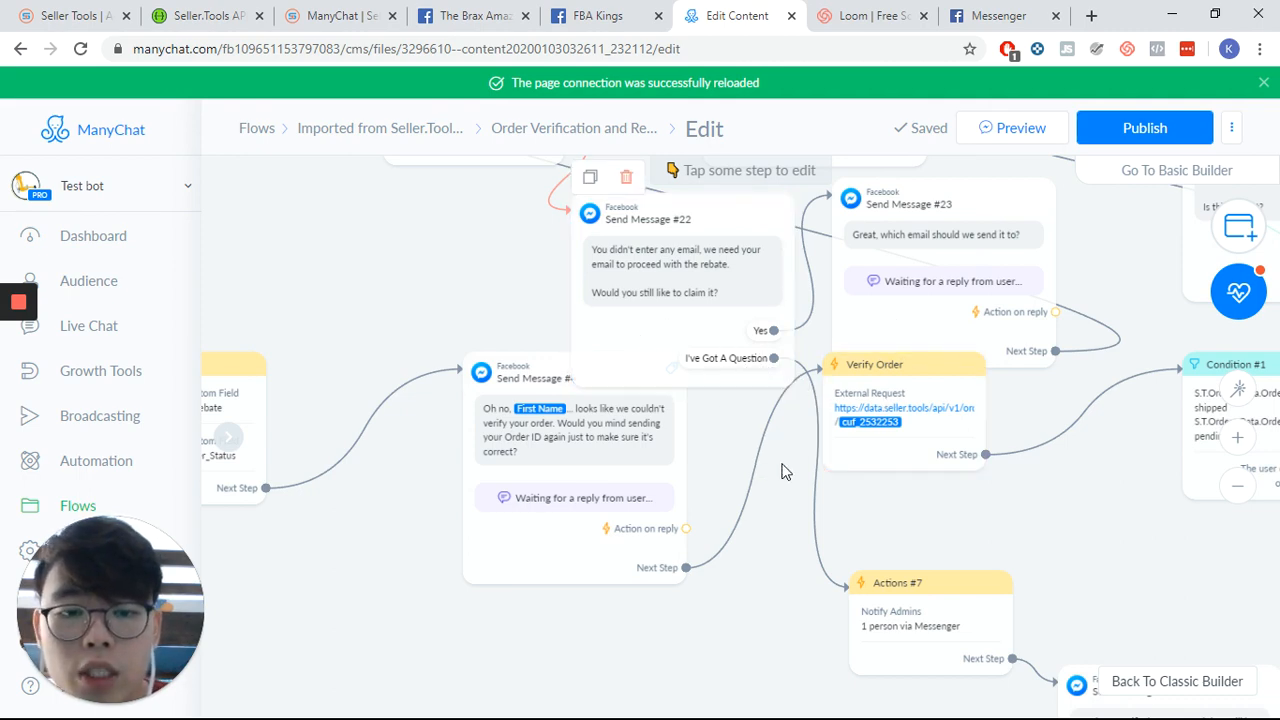
pyautogui.scroll(-5, 506, 354)
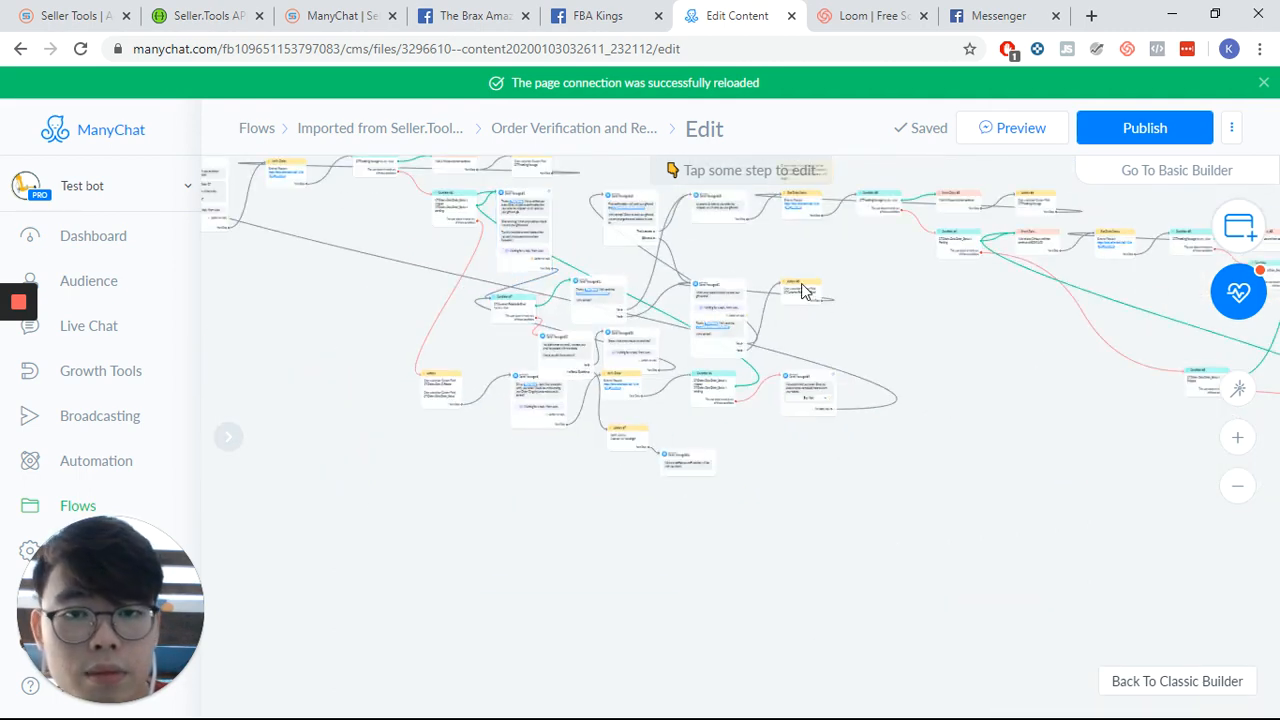
pyautogui.scroll(2, 943, 428)
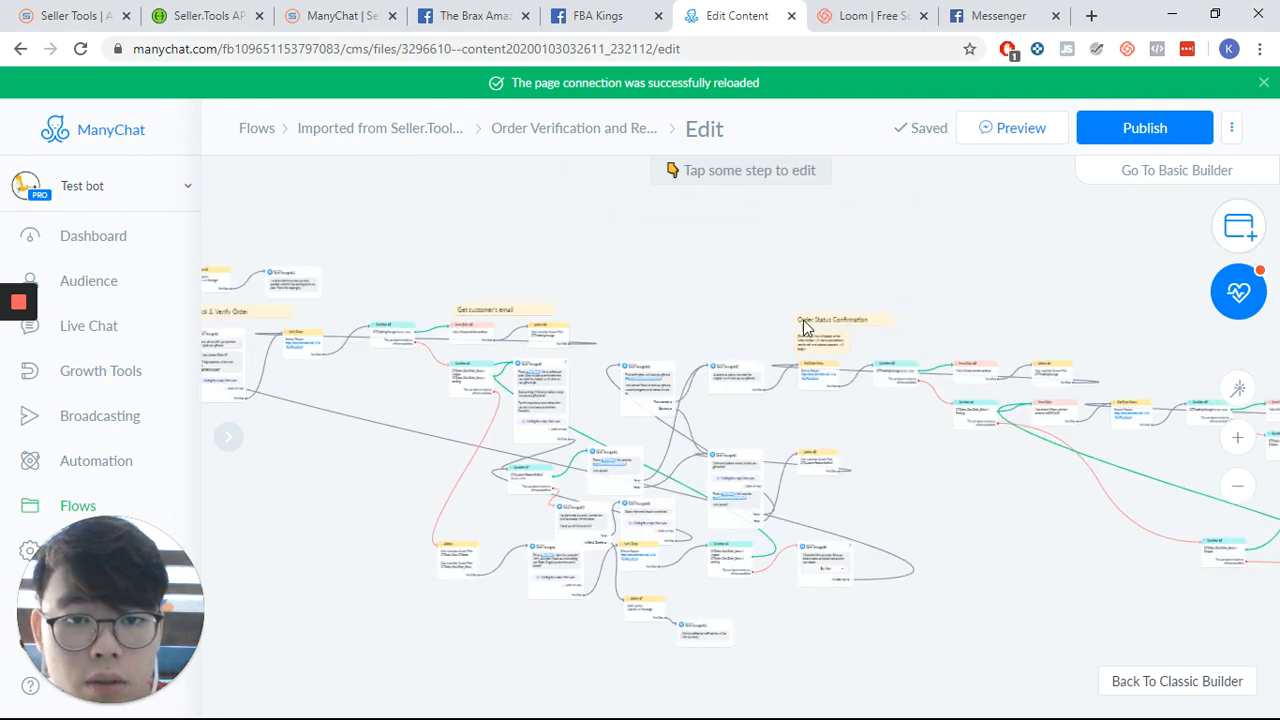
pyautogui.scroll(5, 805, 328)
pyautogui.moveTo(857, 286); pyautogui.dragTo(551, 211)
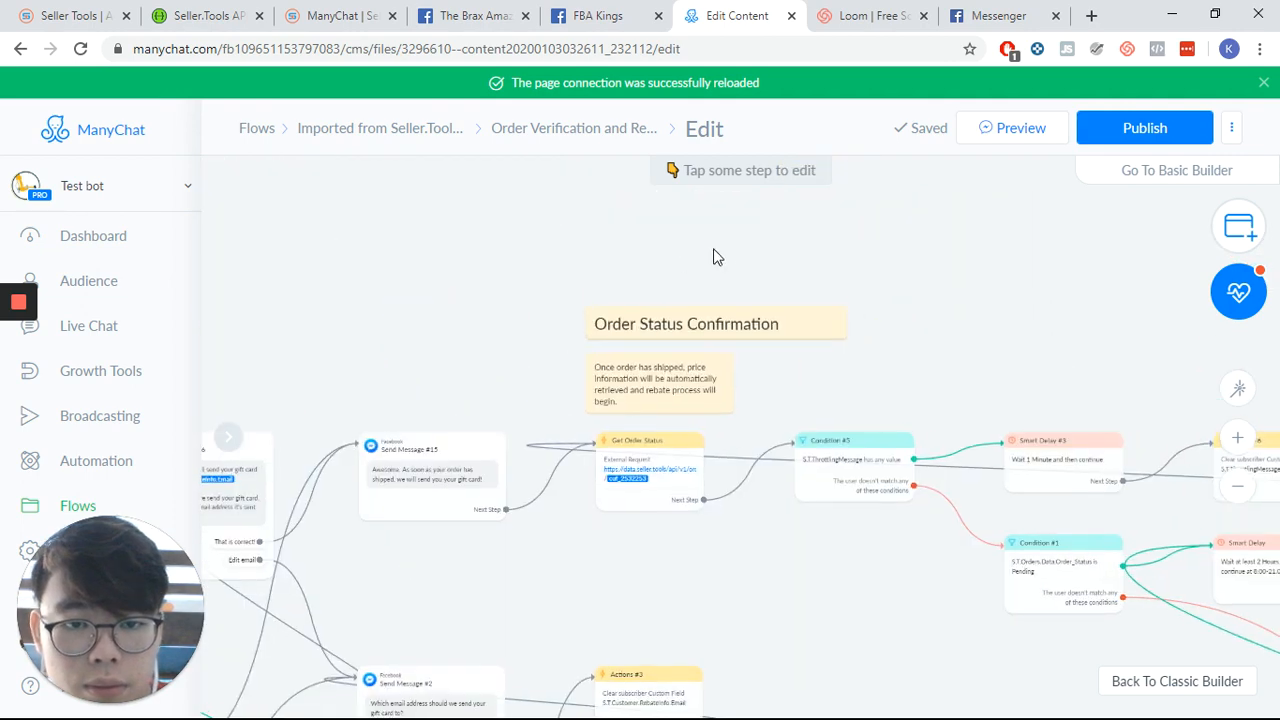
pyautogui.scroll(2, 717, 256)
pyautogui.moveTo(413, 343); pyautogui.dragTo(450, 164)
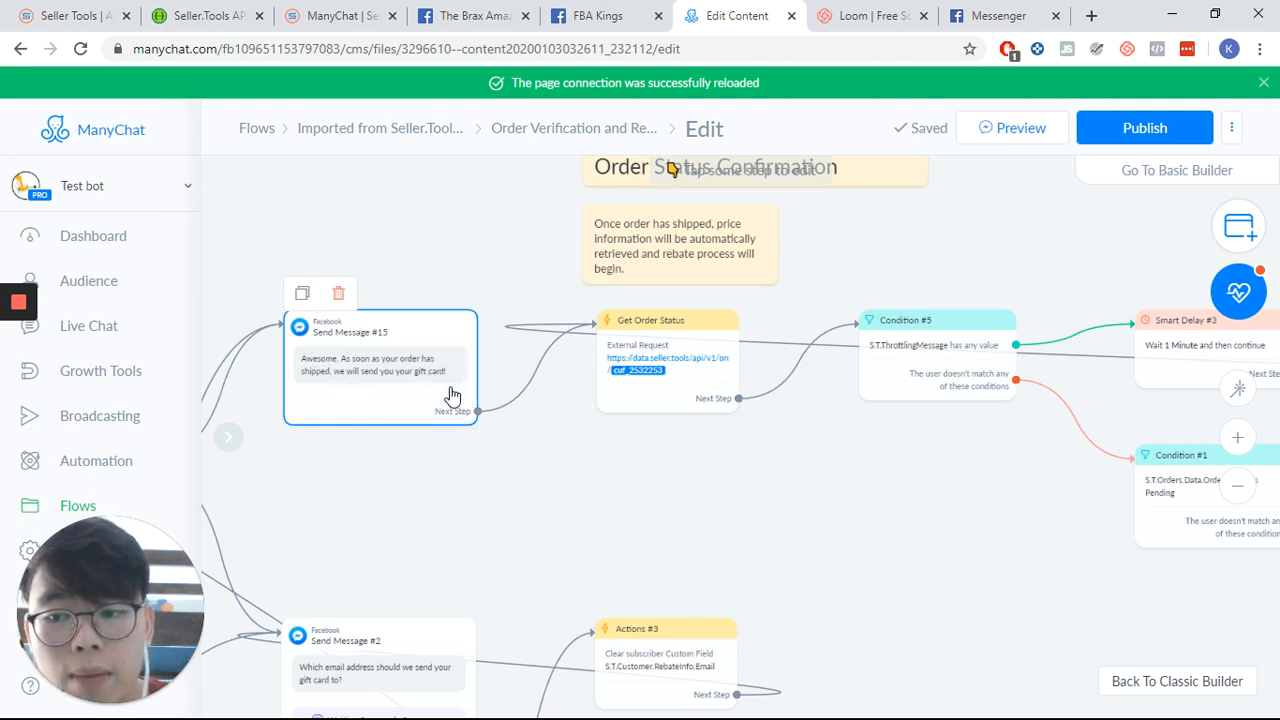
# - Open the Get Order Status external request, review its headers and response mapping, then cancel
pyautogui.click(635, 386)
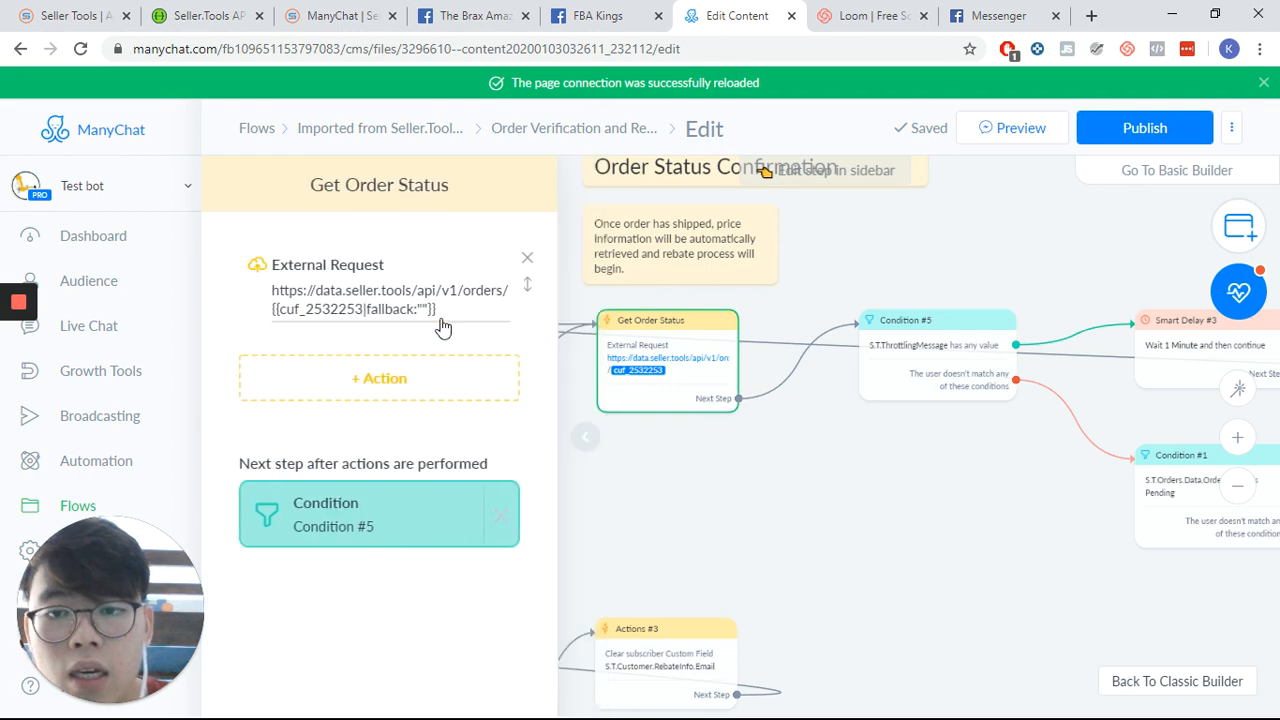
pyautogui.click(430, 314)
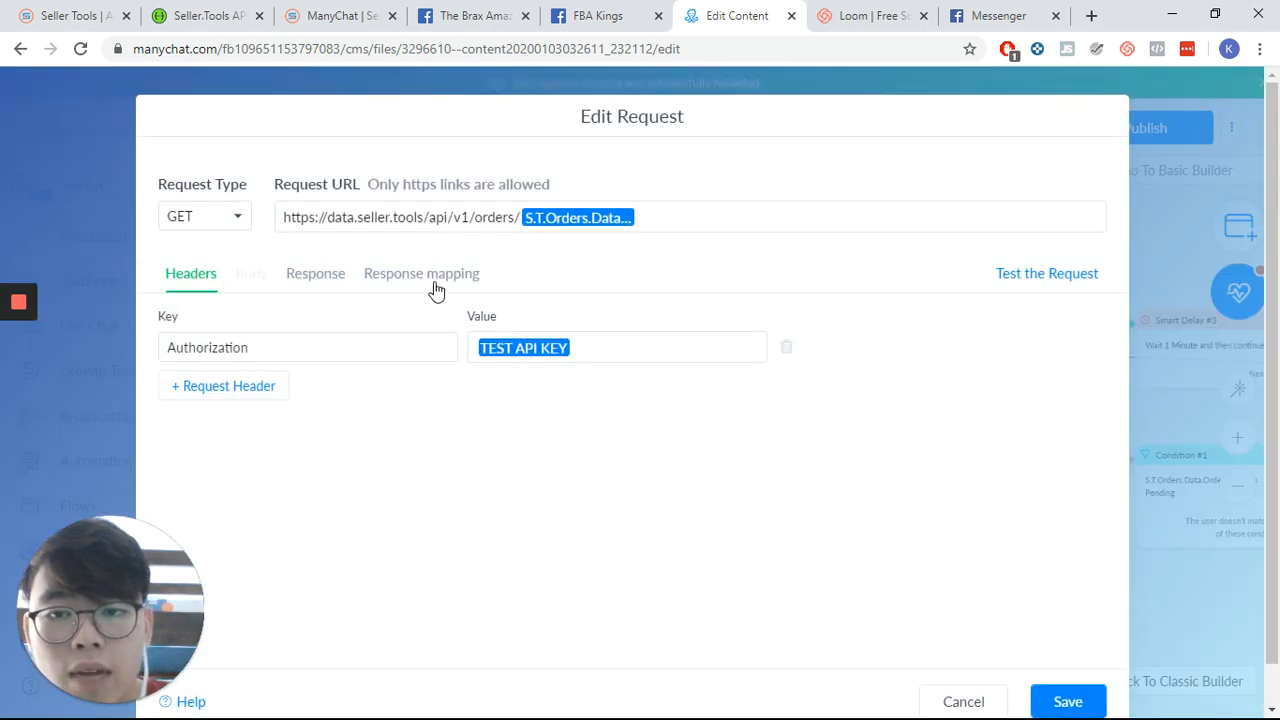
pyautogui.click(434, 285)
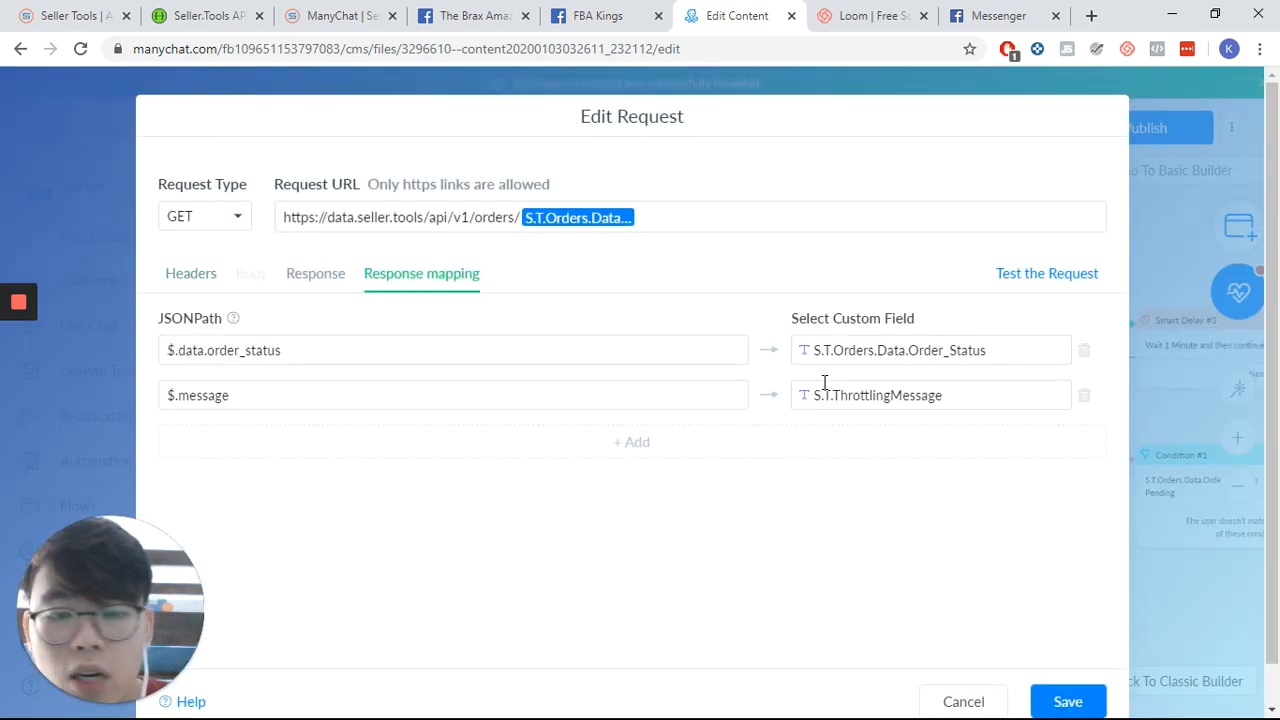
pyautogui.click(964, 700)
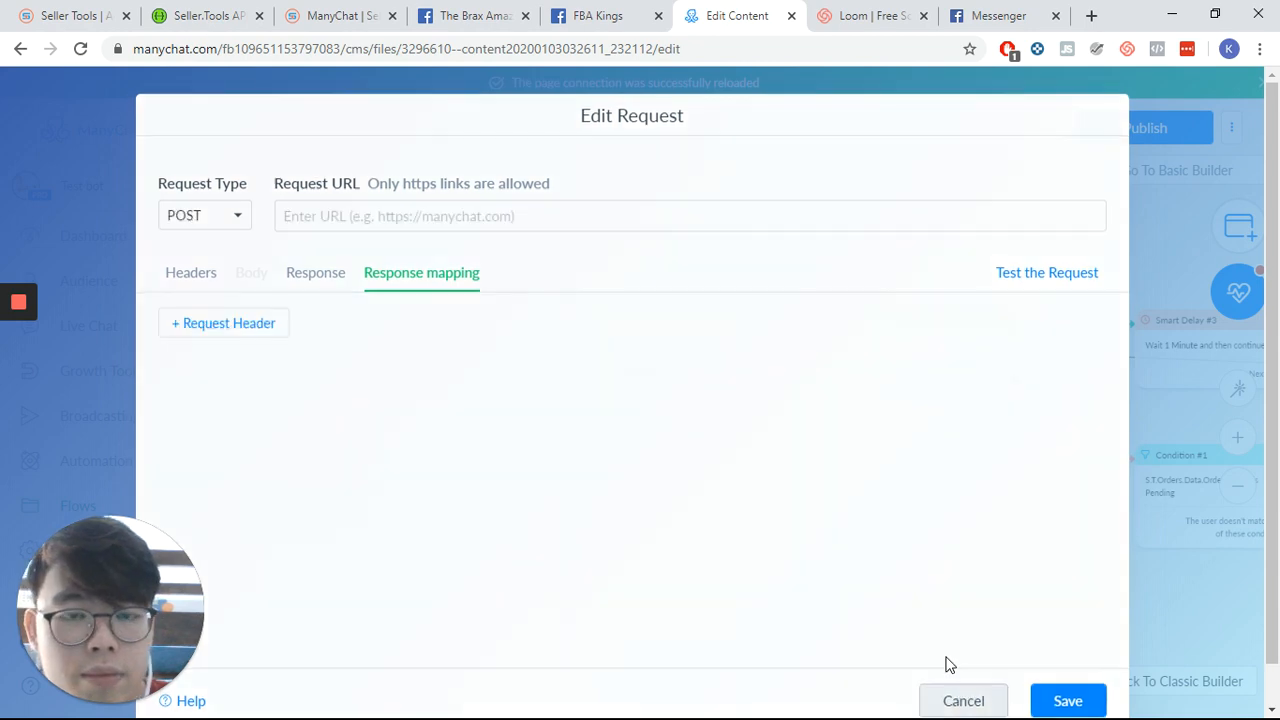
# - Pan along the order status branch to review the throttling condition, pending delay and repeated order status check
pyautogui.moveTo(791, 490); pyautogui.dragTo(606, 441)
pyautogui.moveTo(838, 484); pyautogui.dragTo(643, 462)
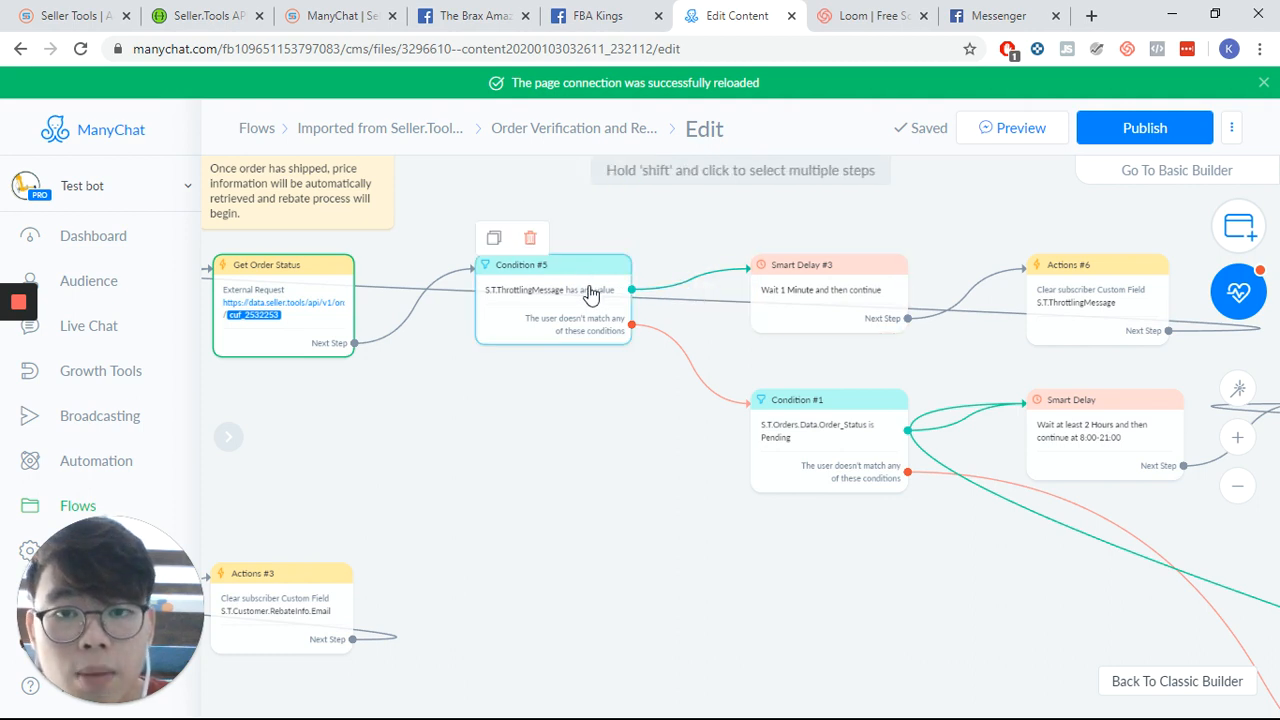
pyautogui.scroll(-2, 601, 503)
pyautogui.moveTo(673, 381); pyautogui.dragTo(619, 407)
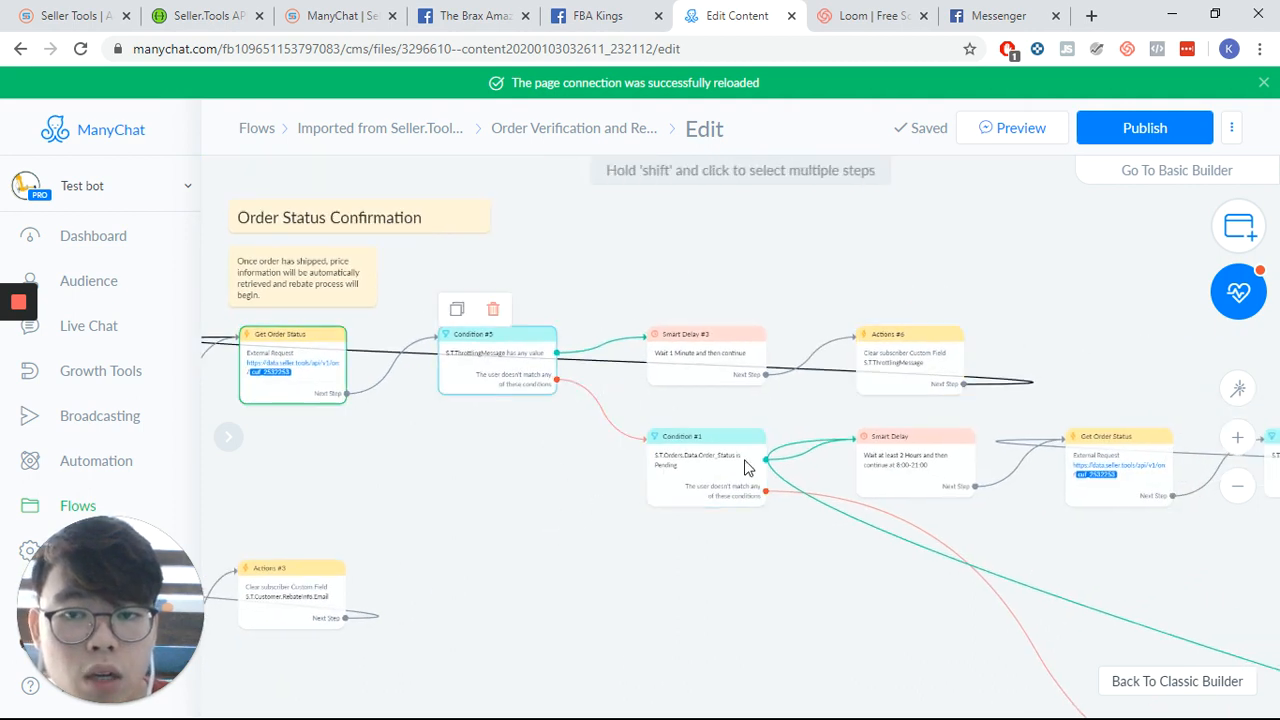
pyautogui.scroll(2, 589, 459)
pyautogui.moveTo(651, 549); pyautogui.dragTo(596, 425)
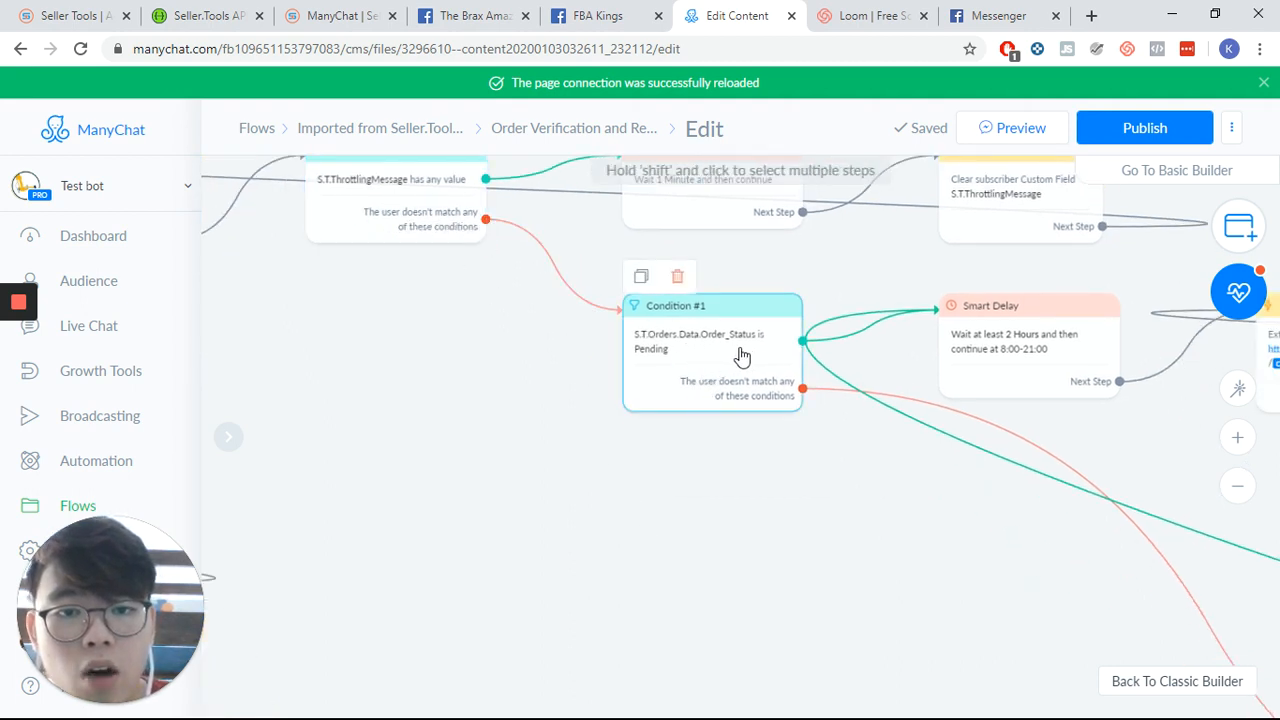
pyautogui.moveTo(765, 481); pyautogui.dragTo(579, 490)
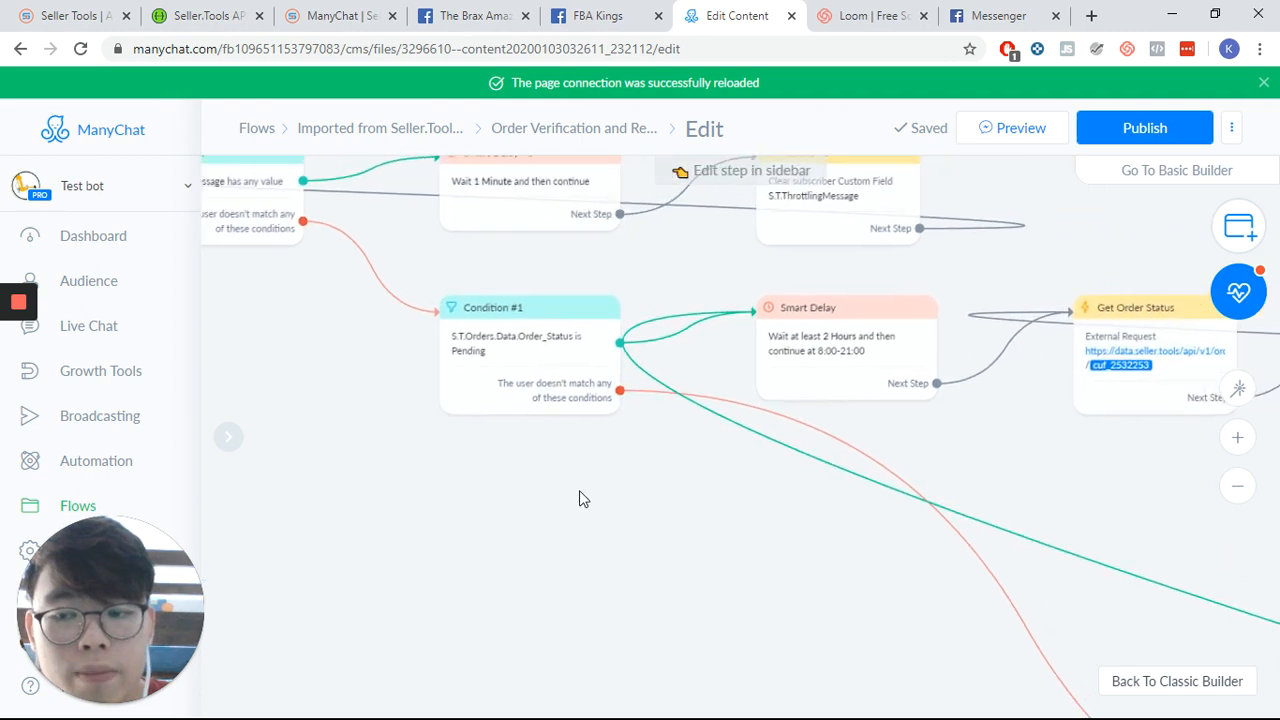
pyautogui.moveTo(721, 543); pyautogui.dragTo(583, 554)
pyautogui.scroll(-3, 583, 554)
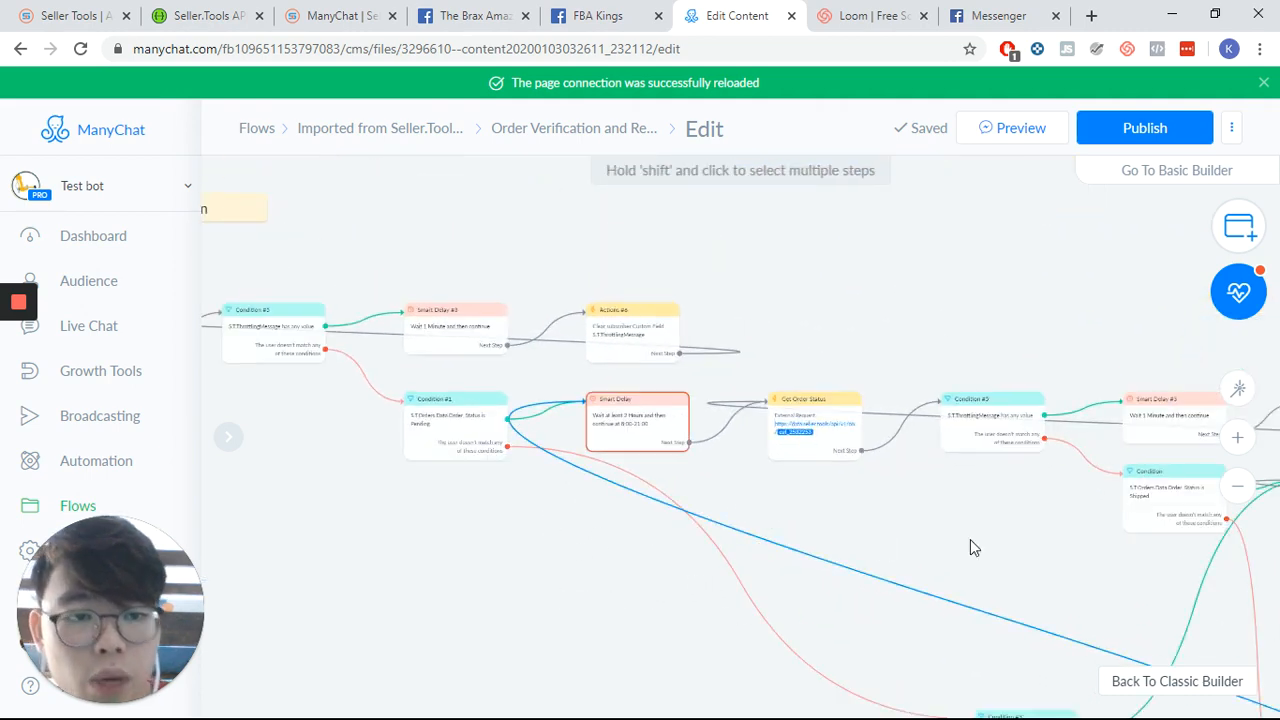
pyautogui.moveTo(953, 536); pyautogui.dragTo(736, 488)
pyautogui.moveTo(819, 508); pyautogui.dragTo(886, 500)
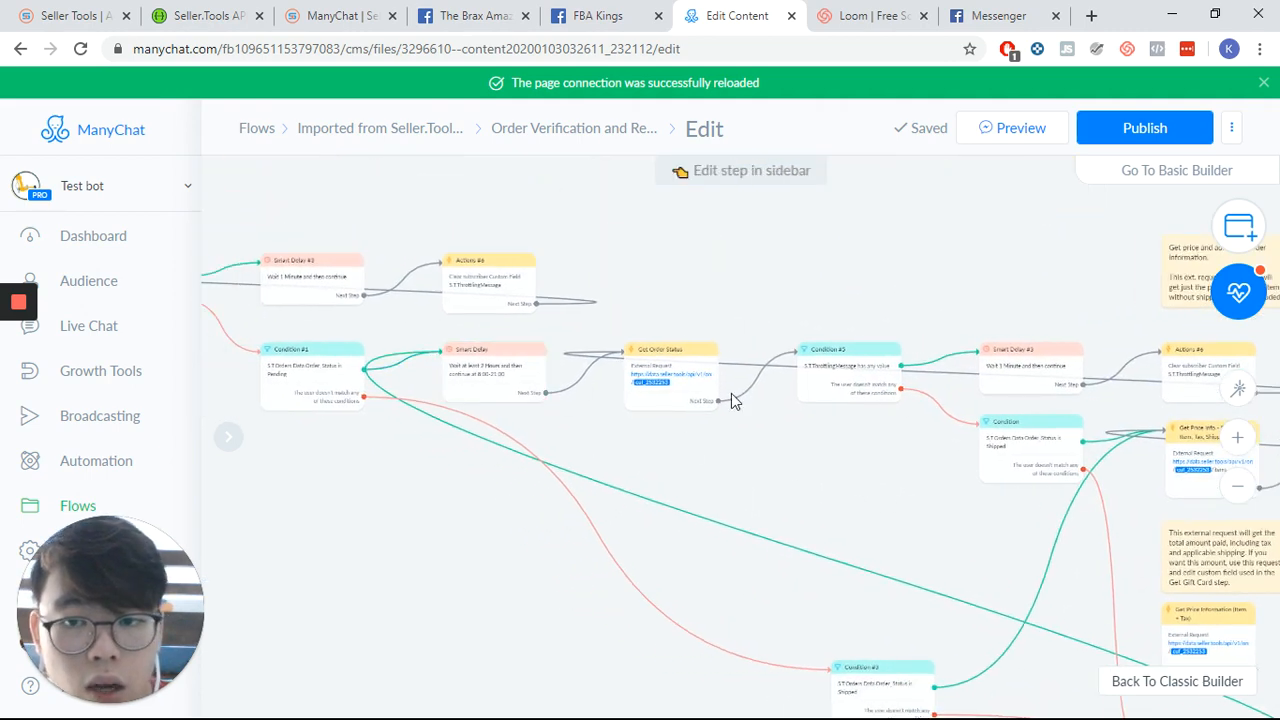
# - Pan through the shipped, pending and canceled status conditions to the cancellation message and admin notification steps
pyautogui.moveTo(1090, 450); pyautogui.dragTo(912, 420)
pyautogui.moveTo(306, 482); pyautogui.dragTo(562, 424)
pyautogui.scroll(2, 401, 335)
pyautogui.moveTo(651, 591); pyautogui.dragTo(480, 294)
pyautogui.moveTo(1138, 598); pyautogui.dragTo(661, 491)
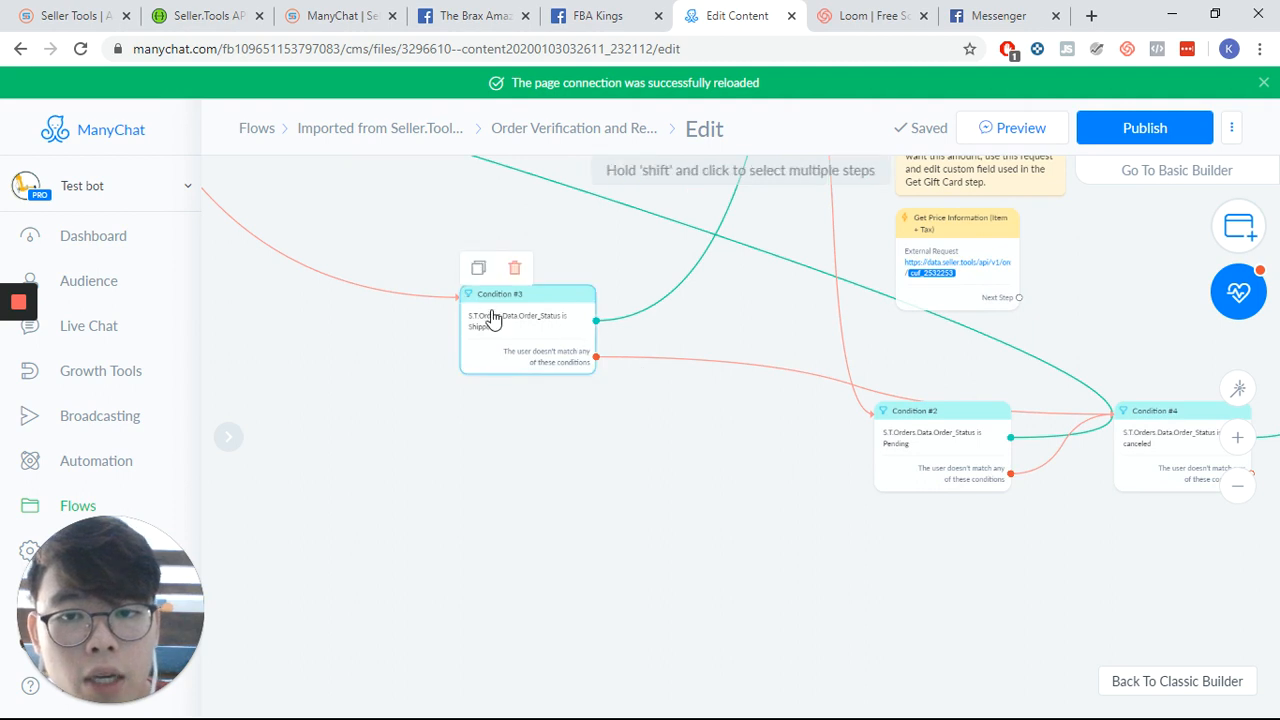
pyautogui.moveTo(768, 503); pyautogui.dragTo(647, 497)
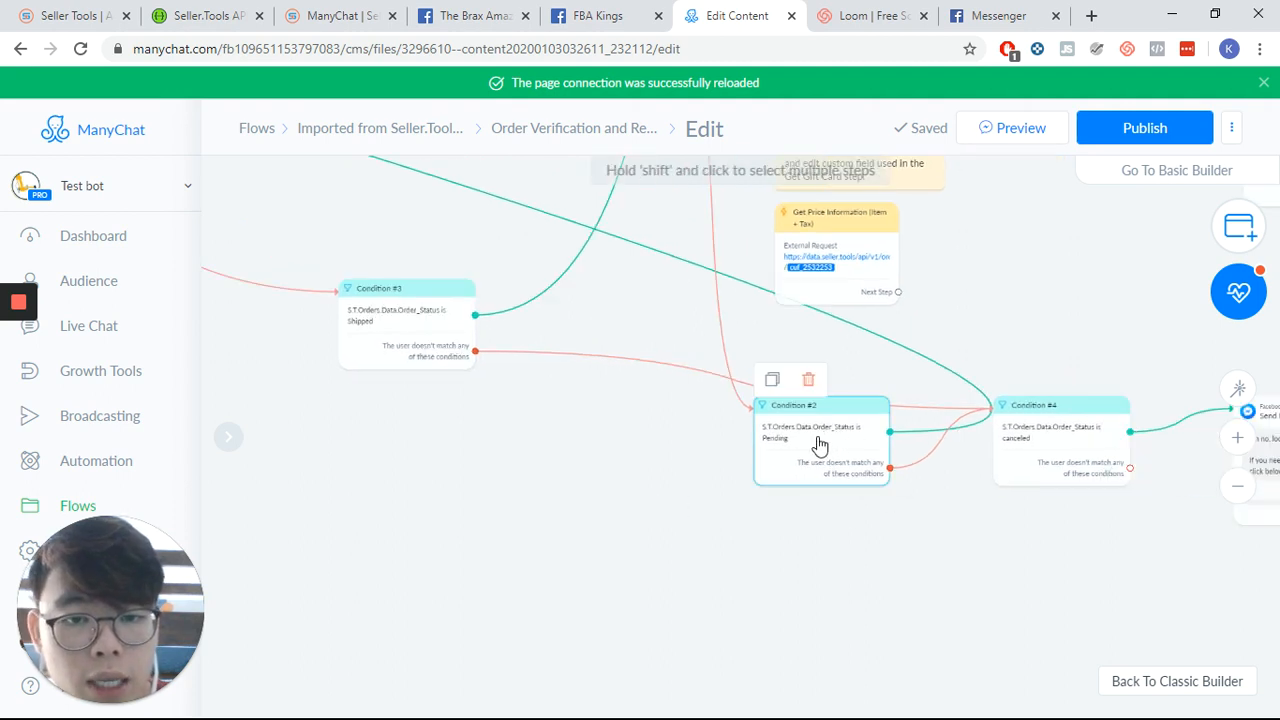
pyautogui.moveTo(876, 534); pyautogui.dragTo(629, 514)
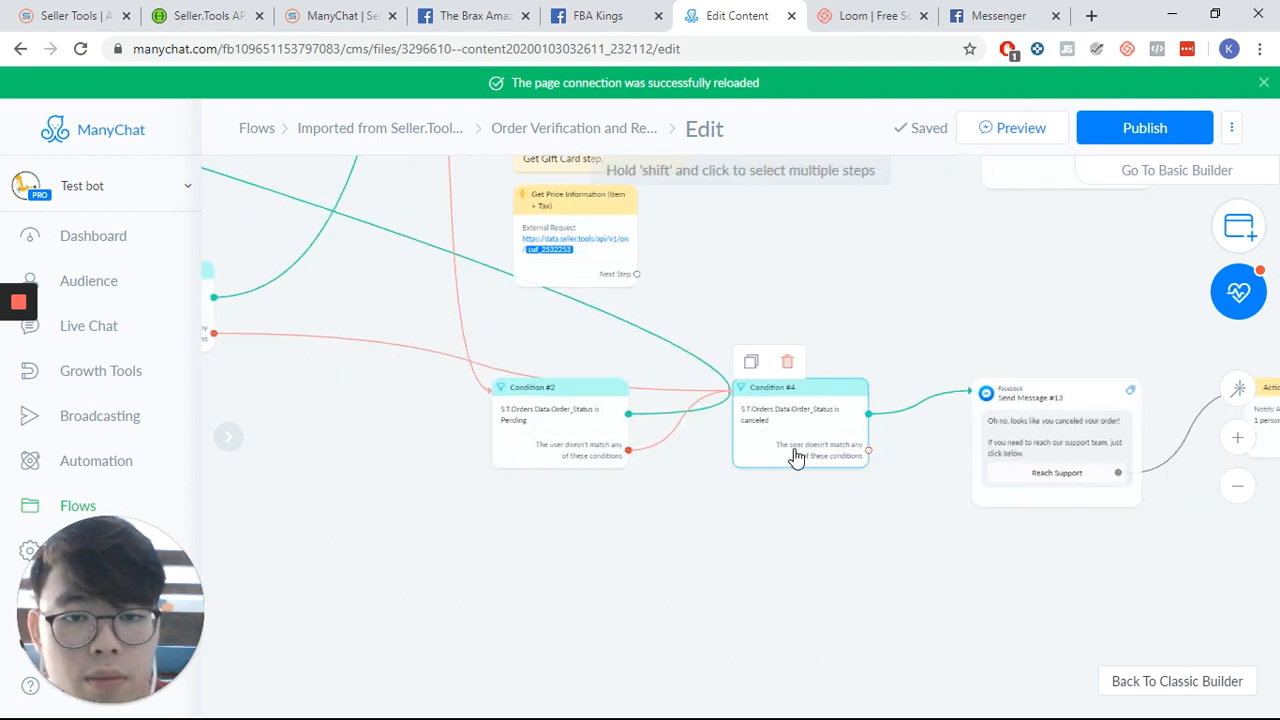
pyautogui.moveTo(759, 511); pyautogui.dragTo(574, 508)
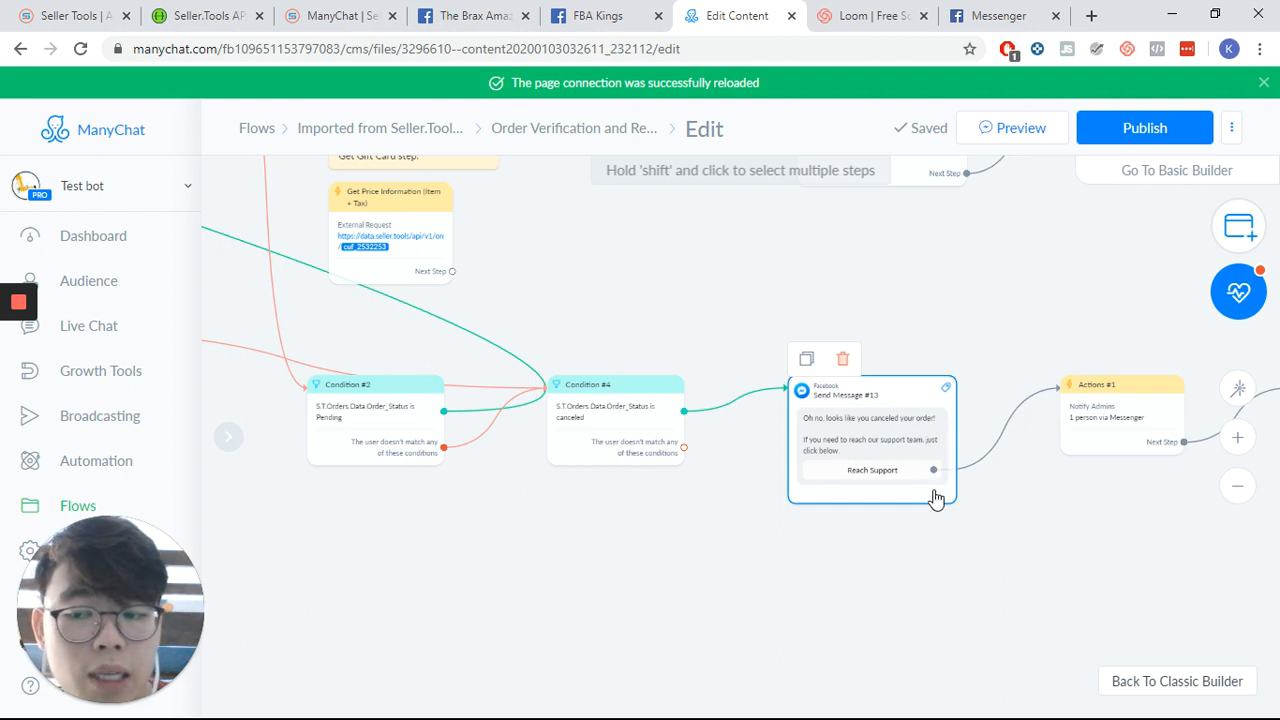
pyautogui.moveTo(1022, 555); pyautogui.dragTo(853, 557)
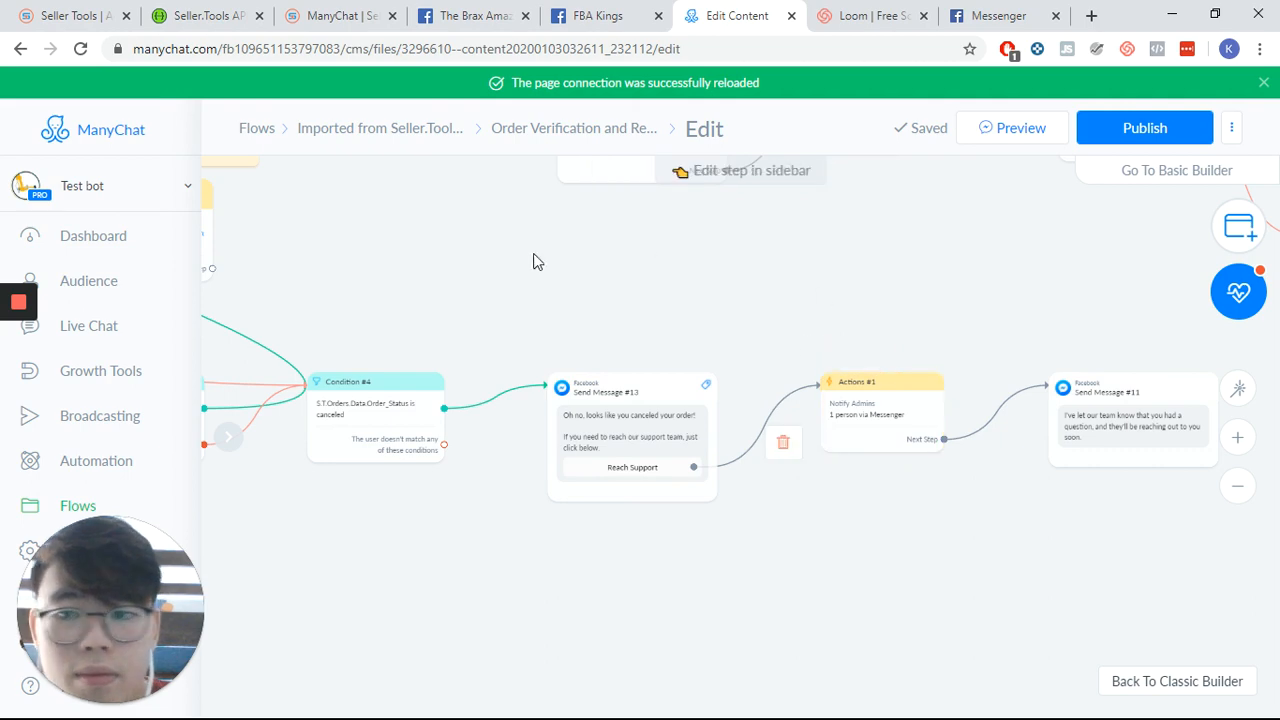
pyautogui.hscroll(-10, 789, 269)
pyautogui.scroll(10, 411, 566)
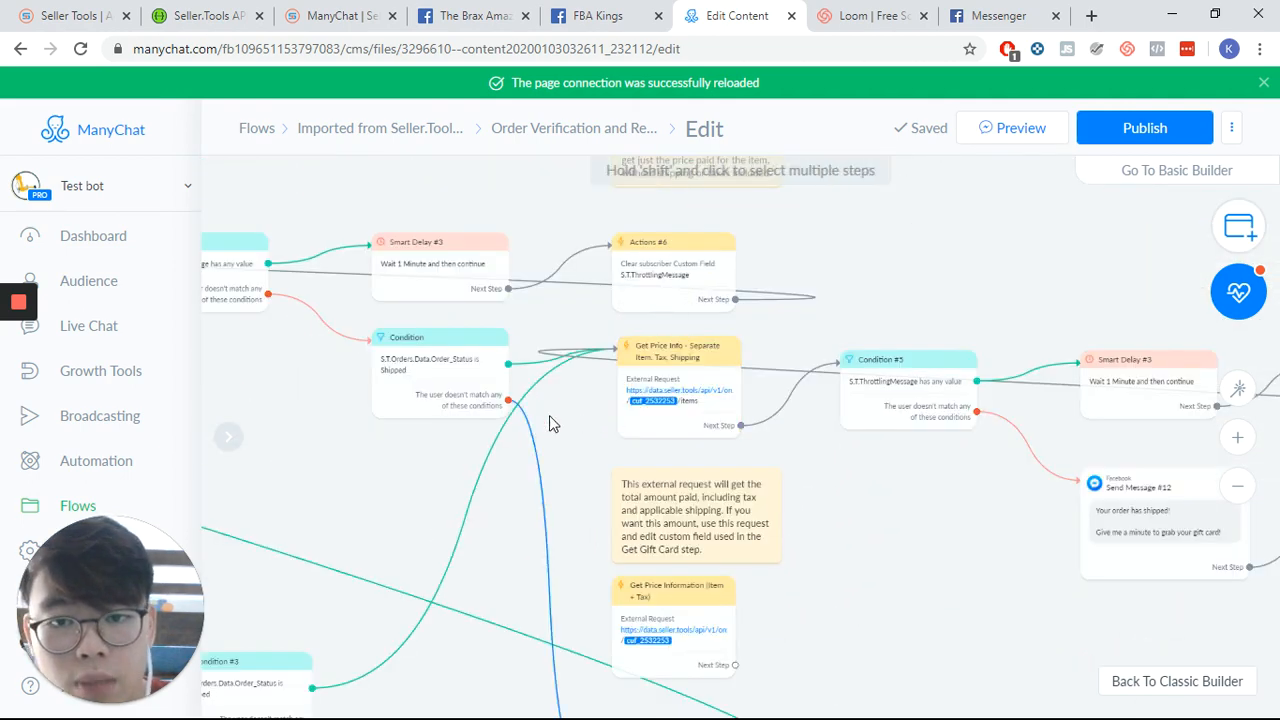
# - Open the Get Price Info - Separate Item, Tax, Shipping external request, review its response mapping, then cancel
pyautogui.click(706, 391)
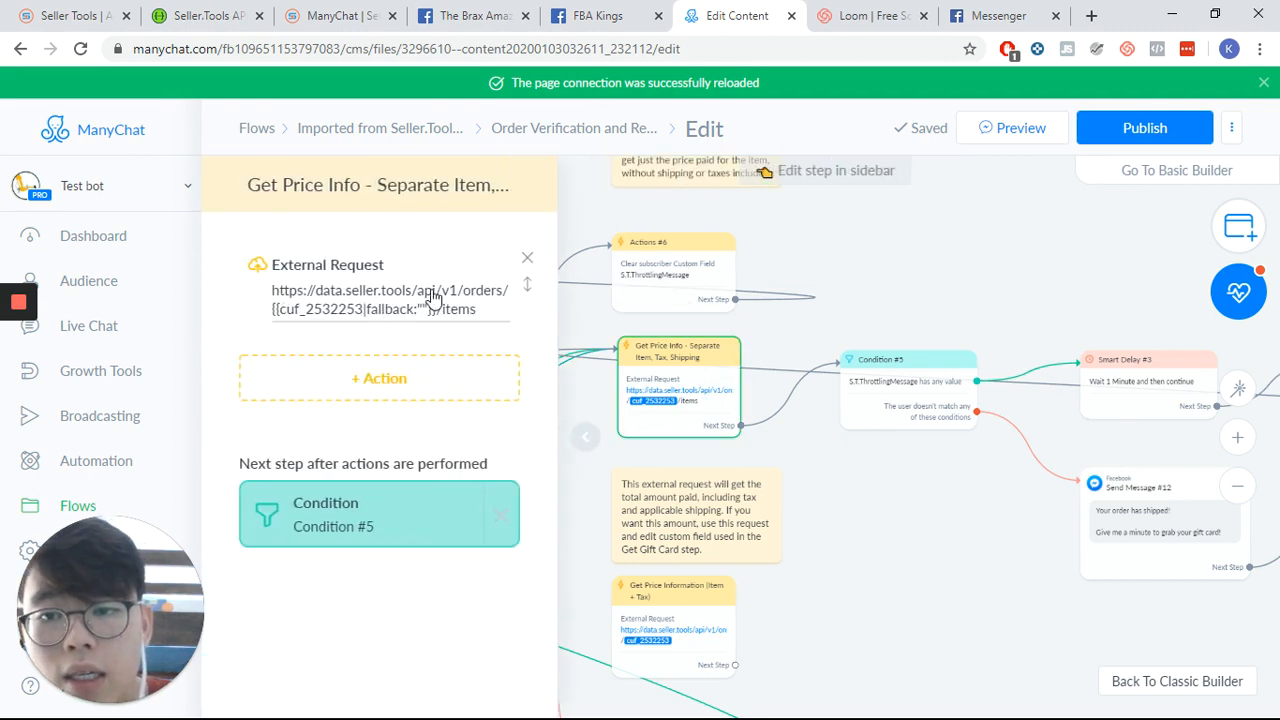
pyautogui.click(333, 248)
pyautogui.click(422, 276)
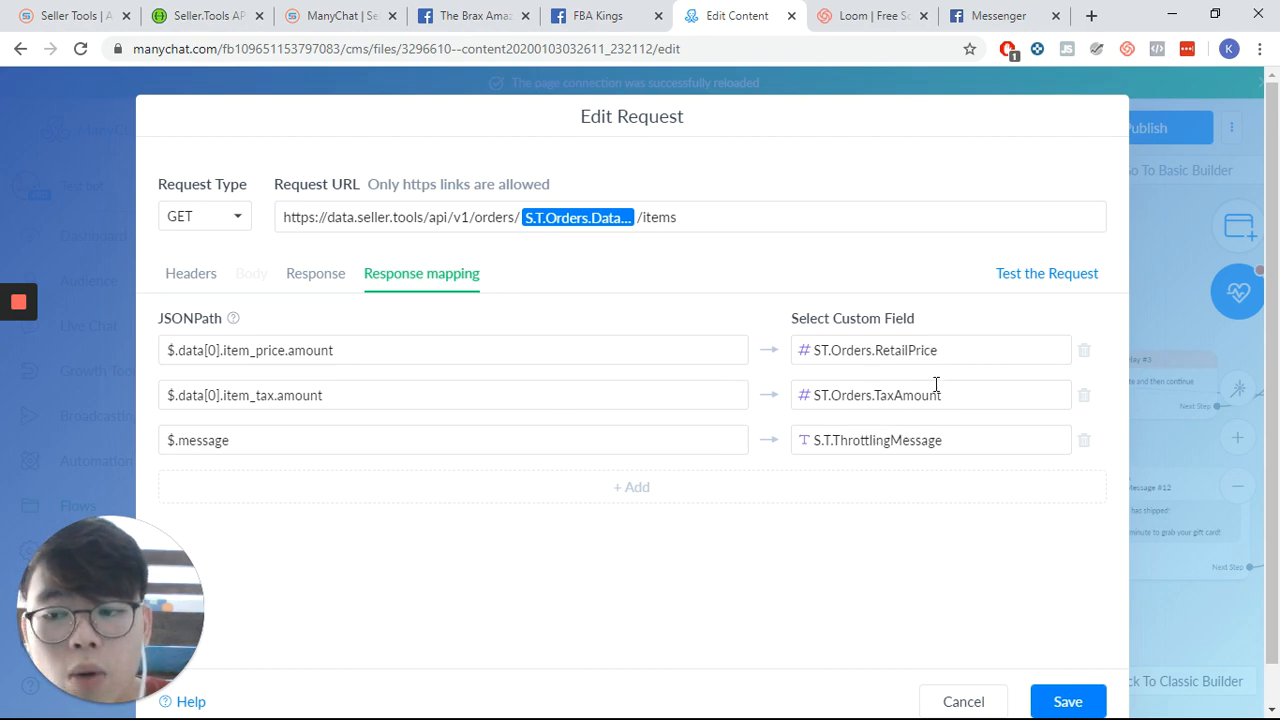
pyautogui.click(965, 700)
pyautogui.hscroll(10, 811, 466)
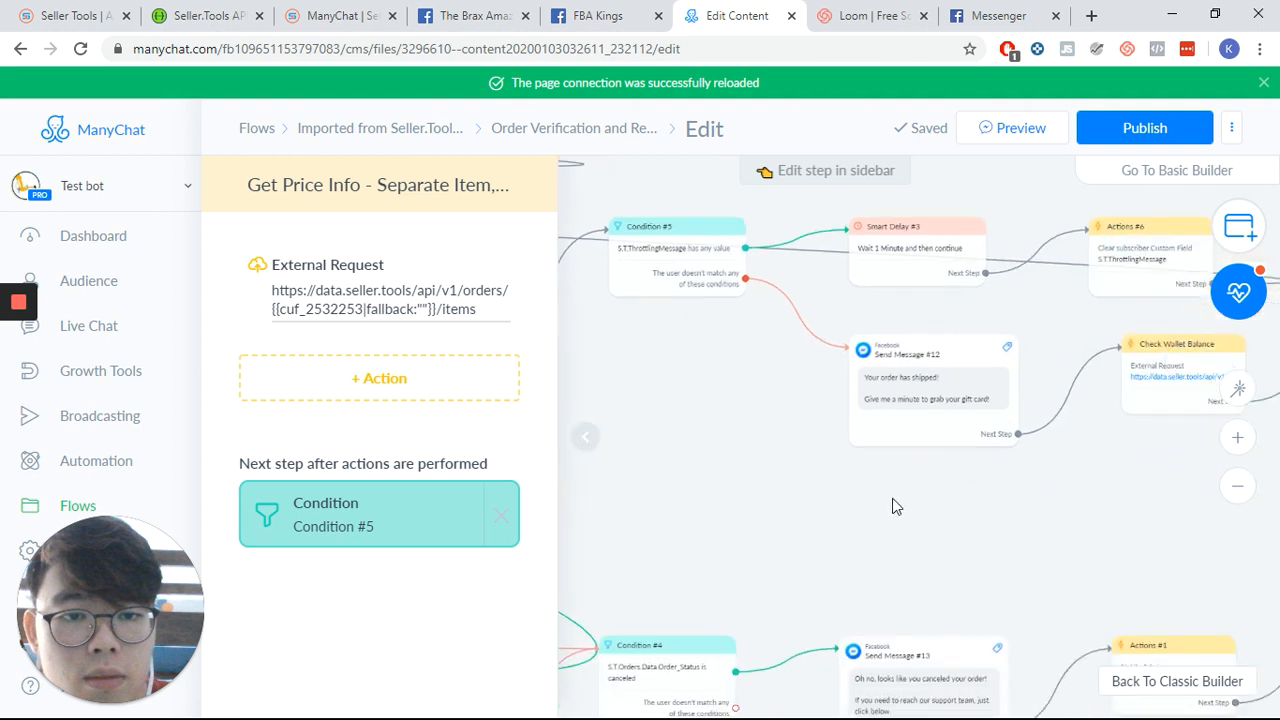
pyautogui.click(583, 440)
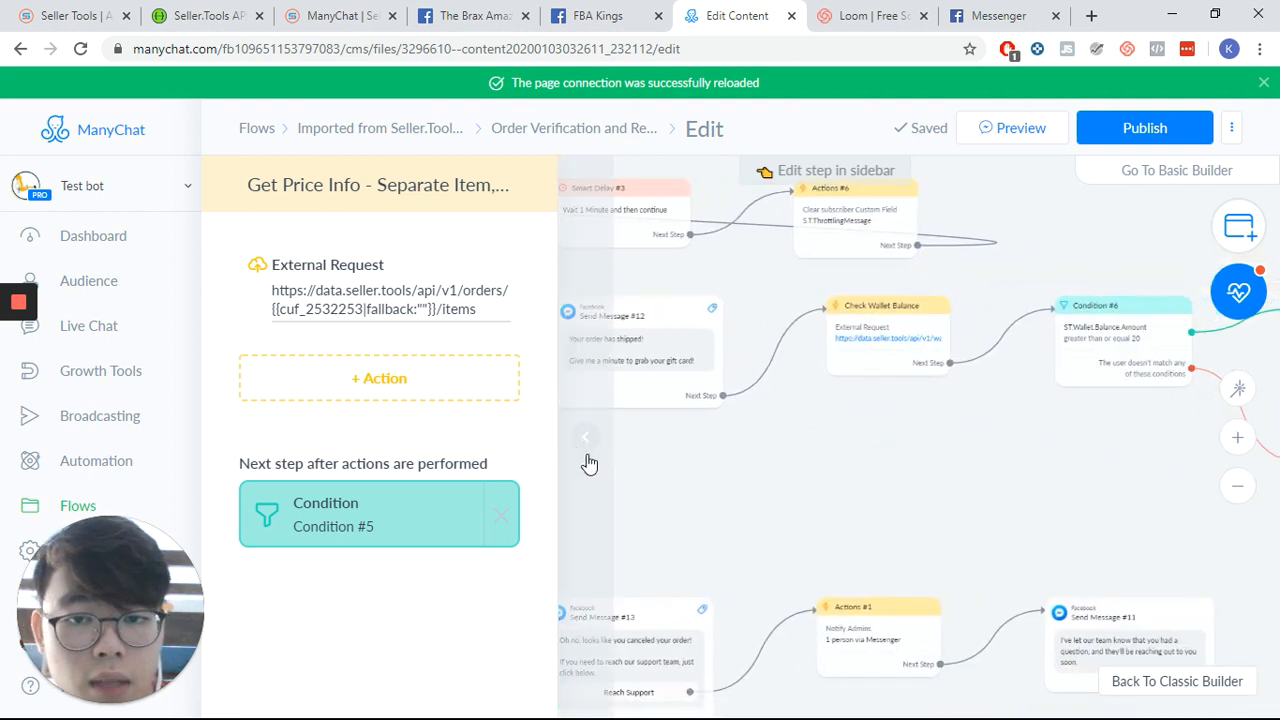
# - Open the Check Wallet Balance external request, review its headers and response mapping, then cancel
pyautogui.click(770, 295)
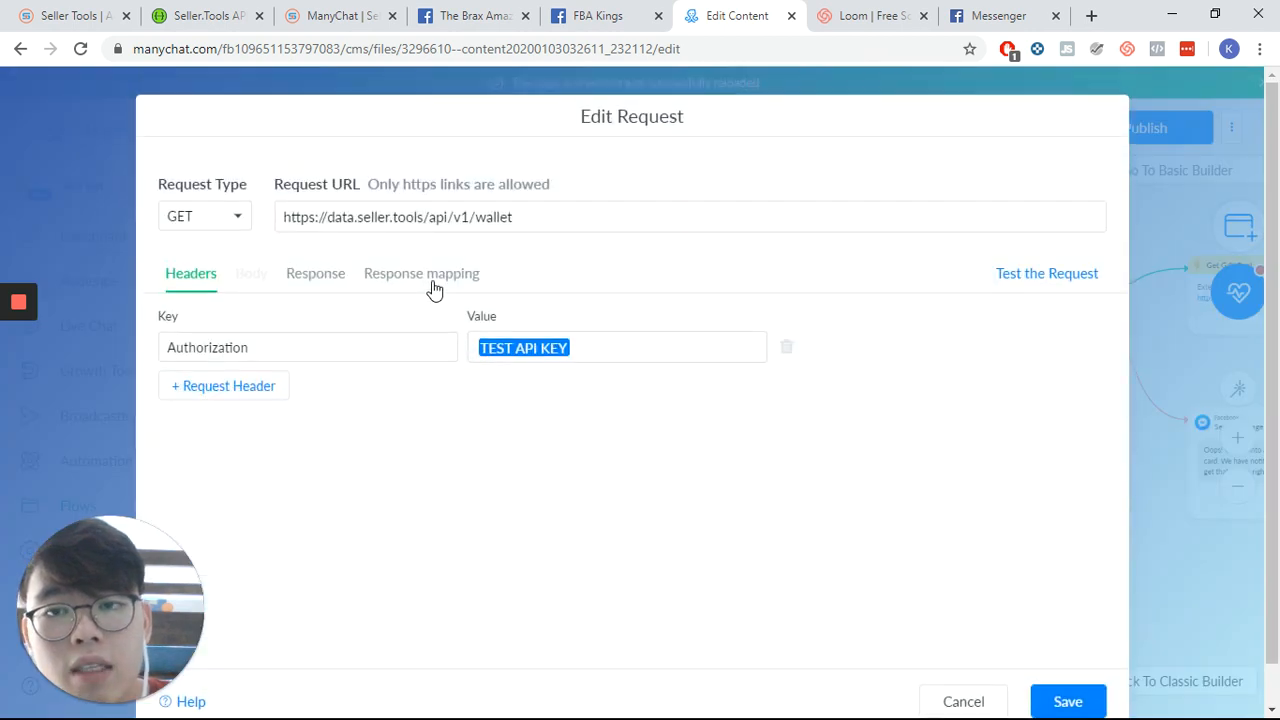
pyautogui.click(448, 277)
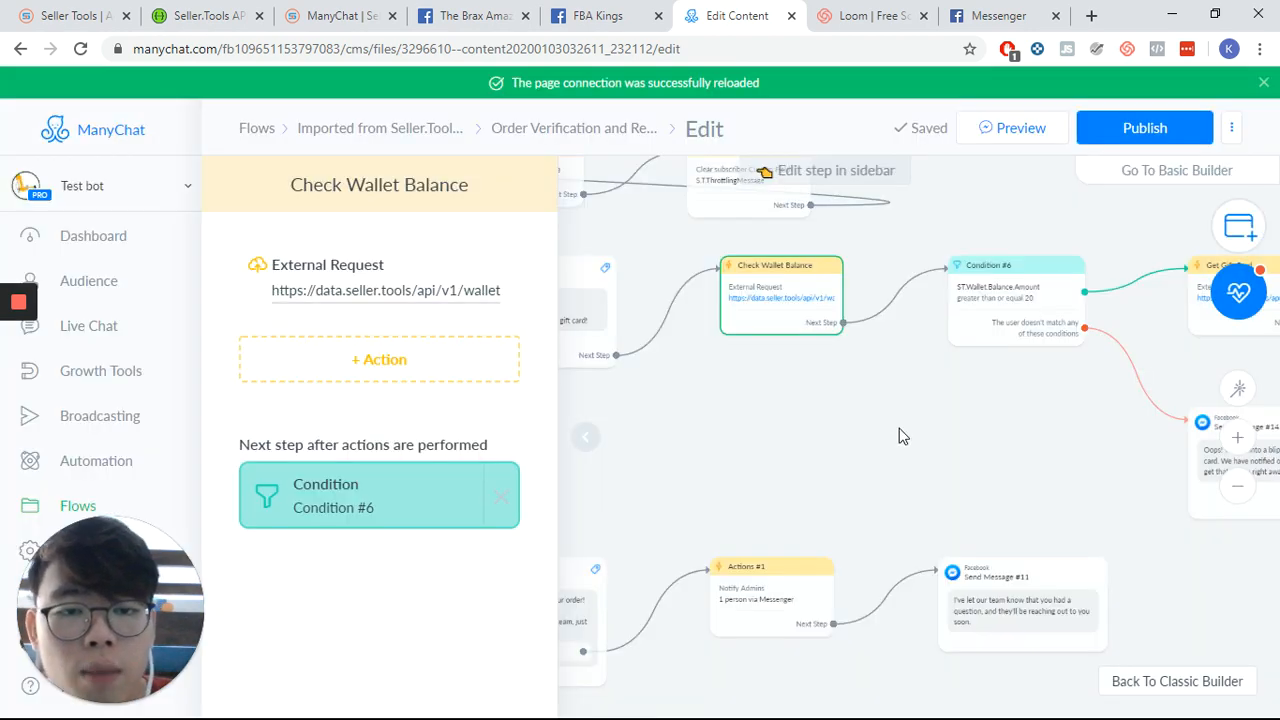
pyautogui.moveTo(898, 438); pyautogui.dragTo(766, 442)
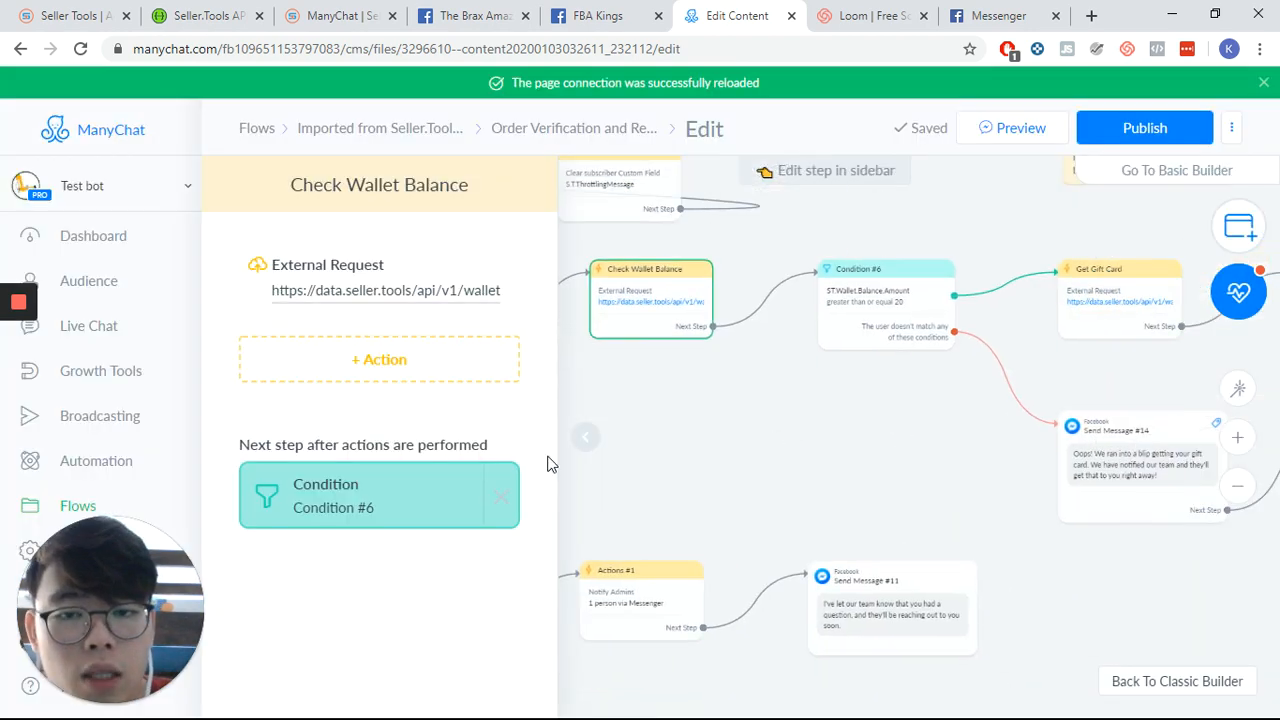
# - Pan along the wallet balance condition to the low-balance failure message branch
pyautogui.click(603, 458)
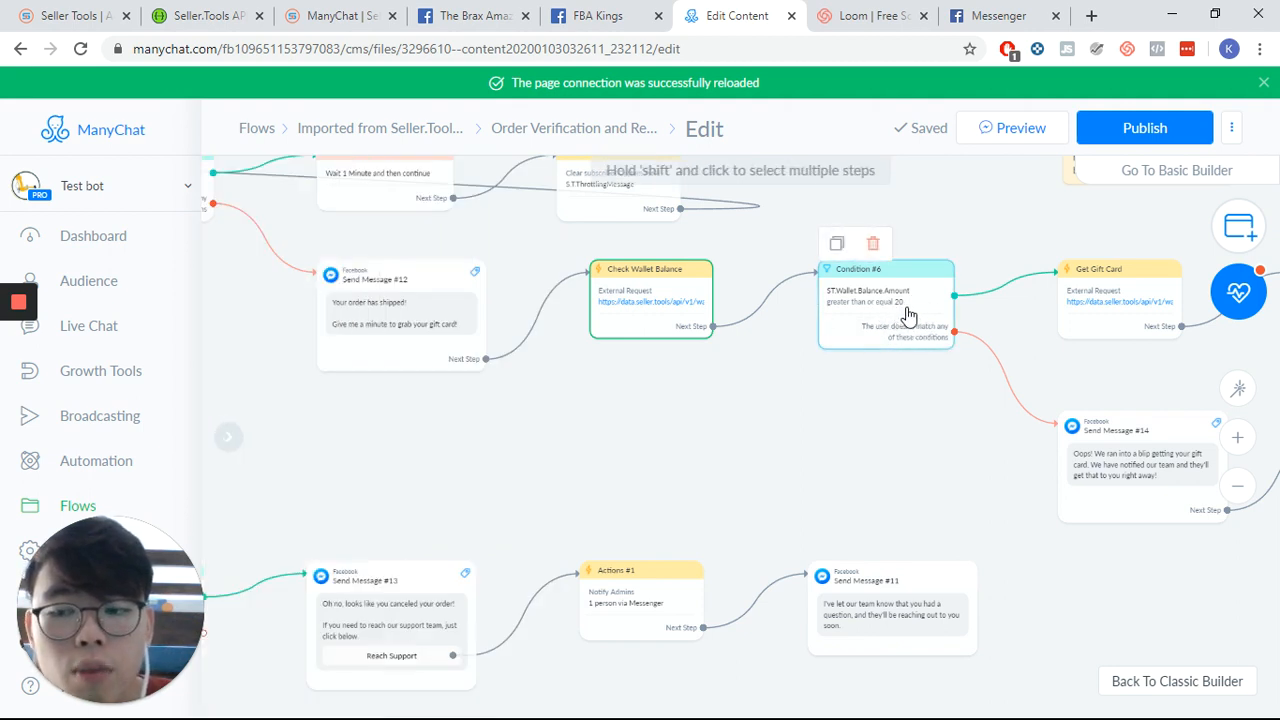
pyautogui.moveTo(779, 402); pyautogui.dragTo(587, 345)
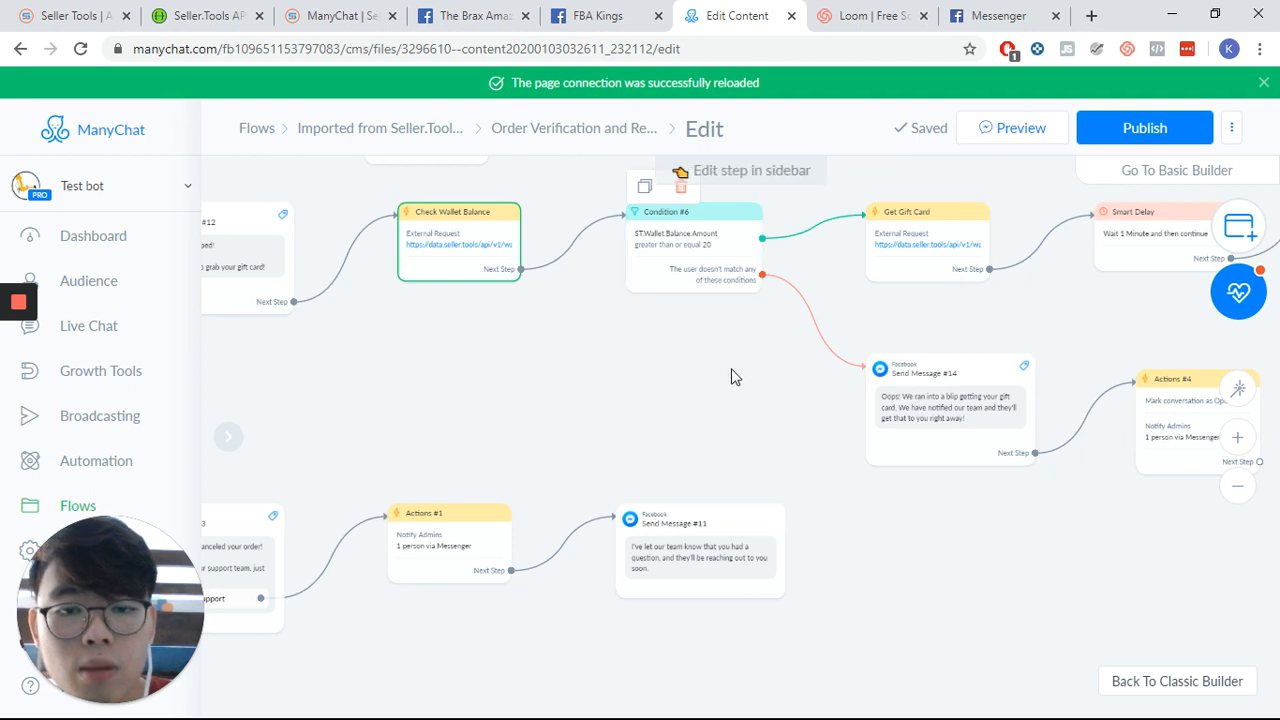
pyautogui.moveTo(731, 374); pyautogui.dragTo(521, 337)
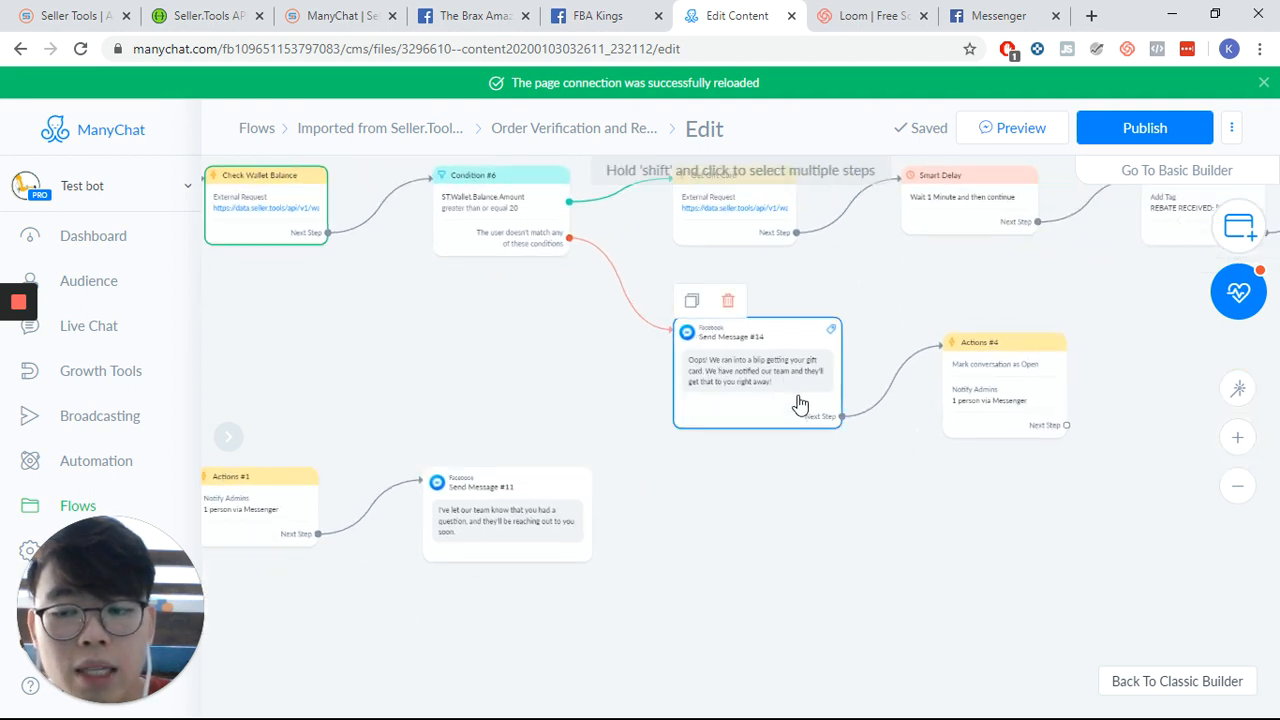
# - Open the Actions #4 step and inspect its Notify Admins notification text, then close it
pyautogui.moveTo(986, 593); pyautogui.dragTo(753, 547)
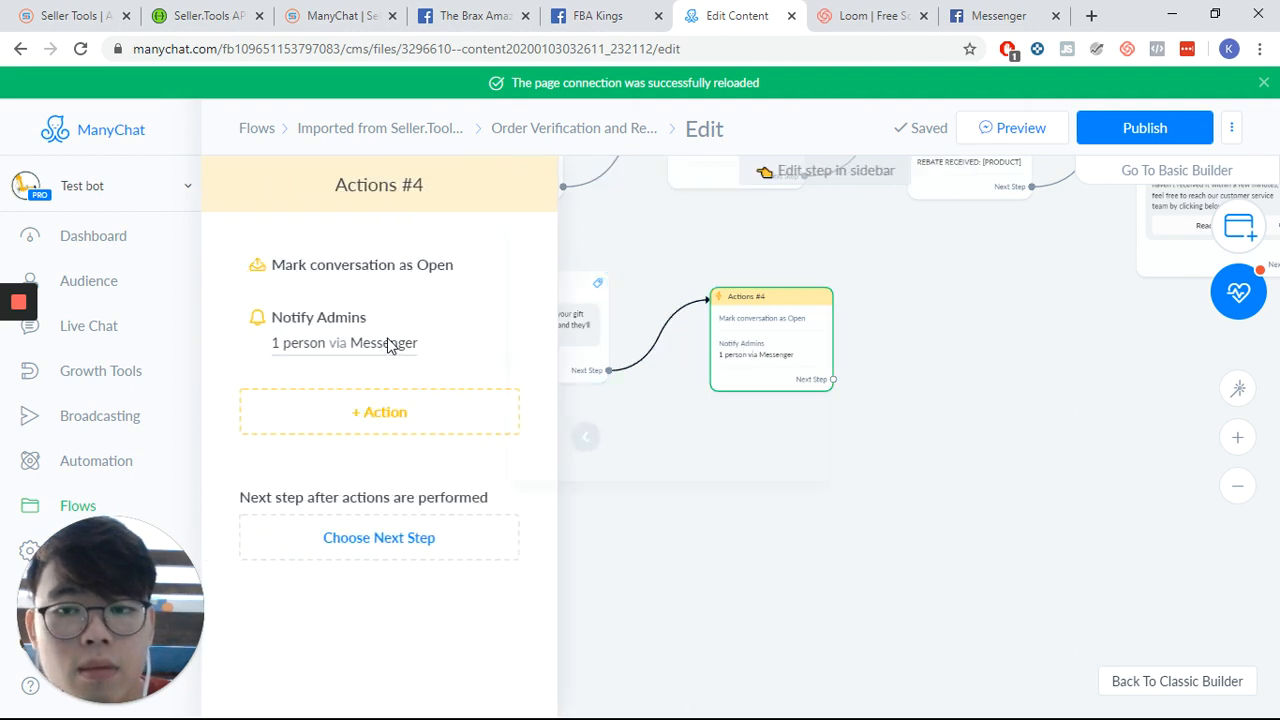
pyautogui.click(389, 343)
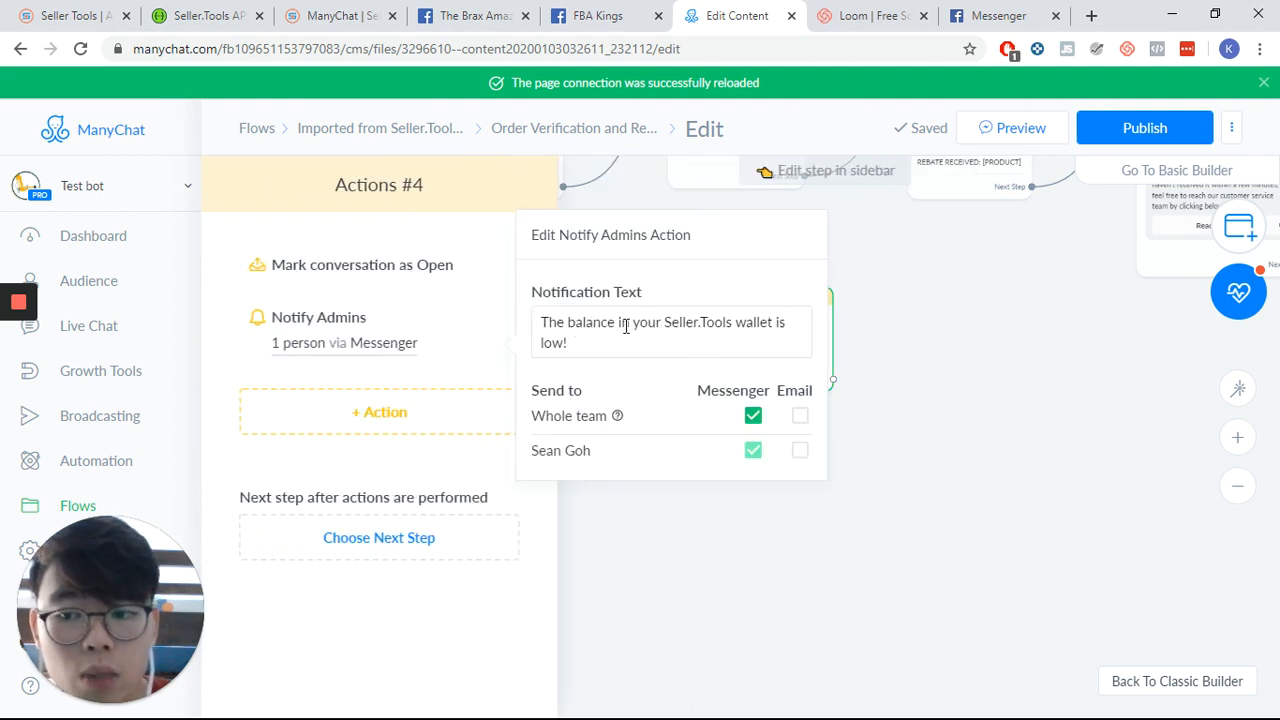
pyautogui.click(942, 403)
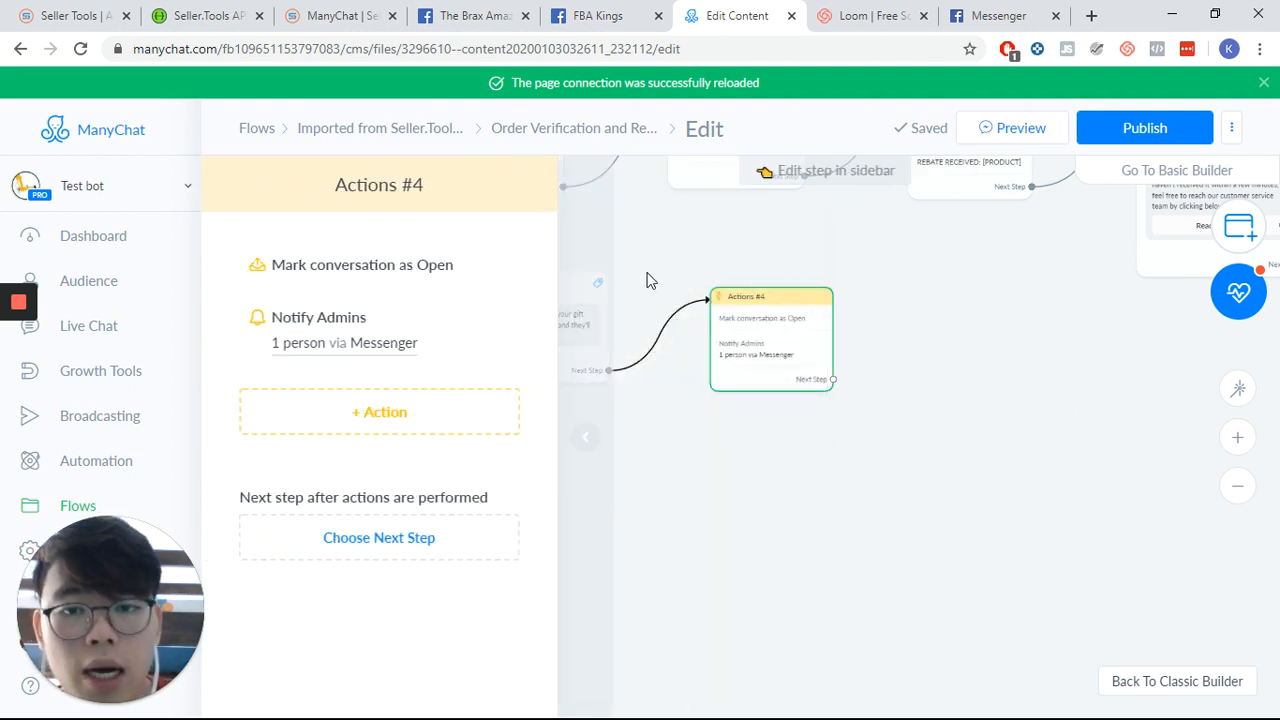
# - Open the Get Gift Card external request, review its headers and response mapping, then cancel
pyautogui.click(642, 298)
pyautogui.moveTo(637, 295); pyautogui.dragTo(625, 478)
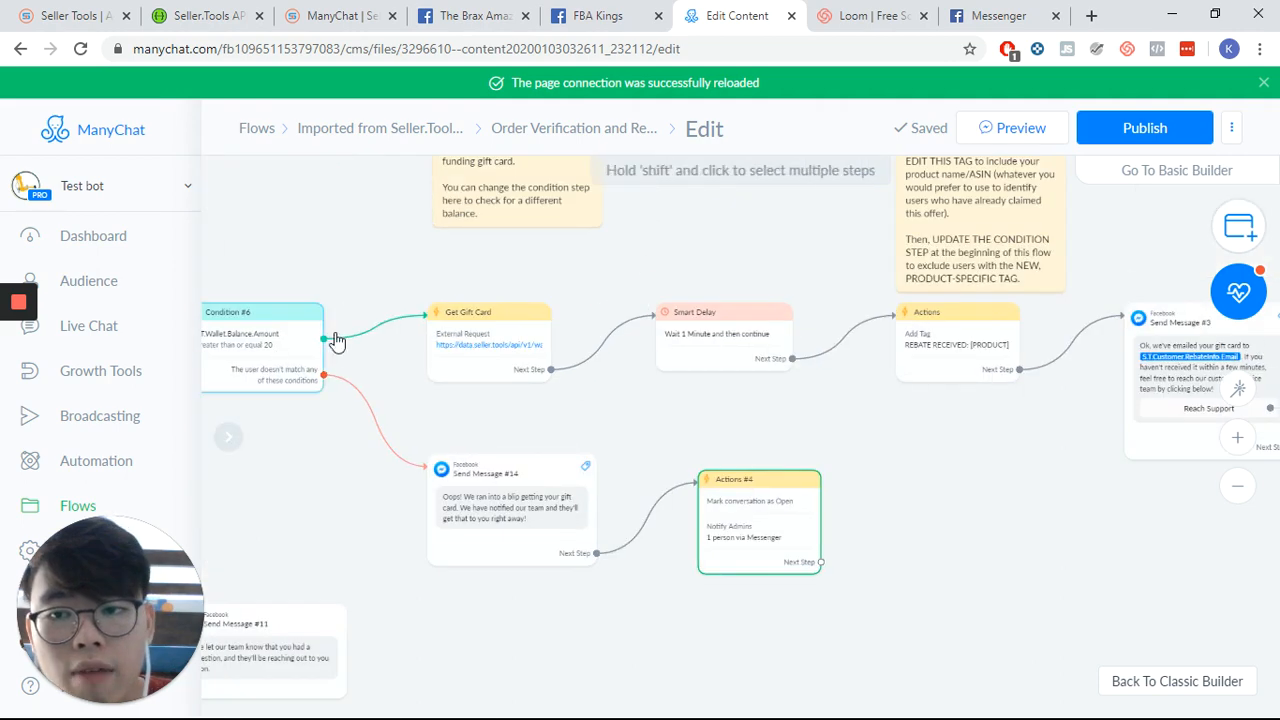
pyautogui.click(531, 352)
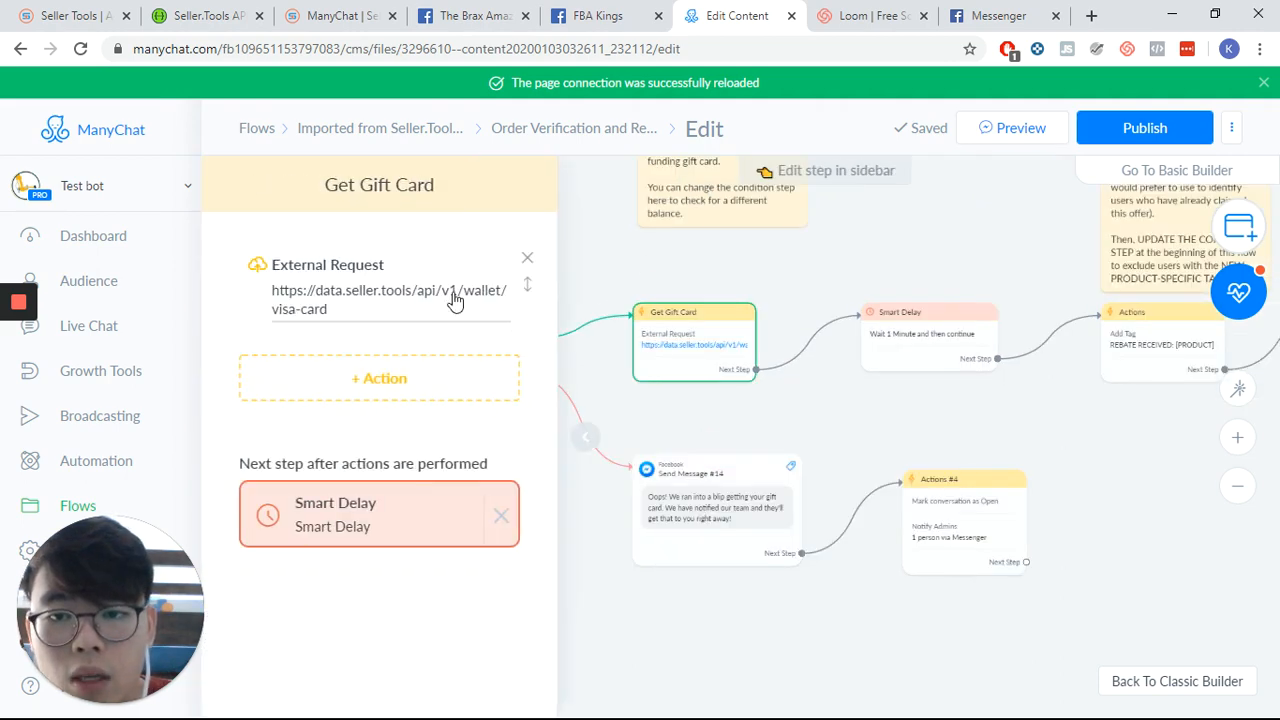
pyautogui.click(249, 296)
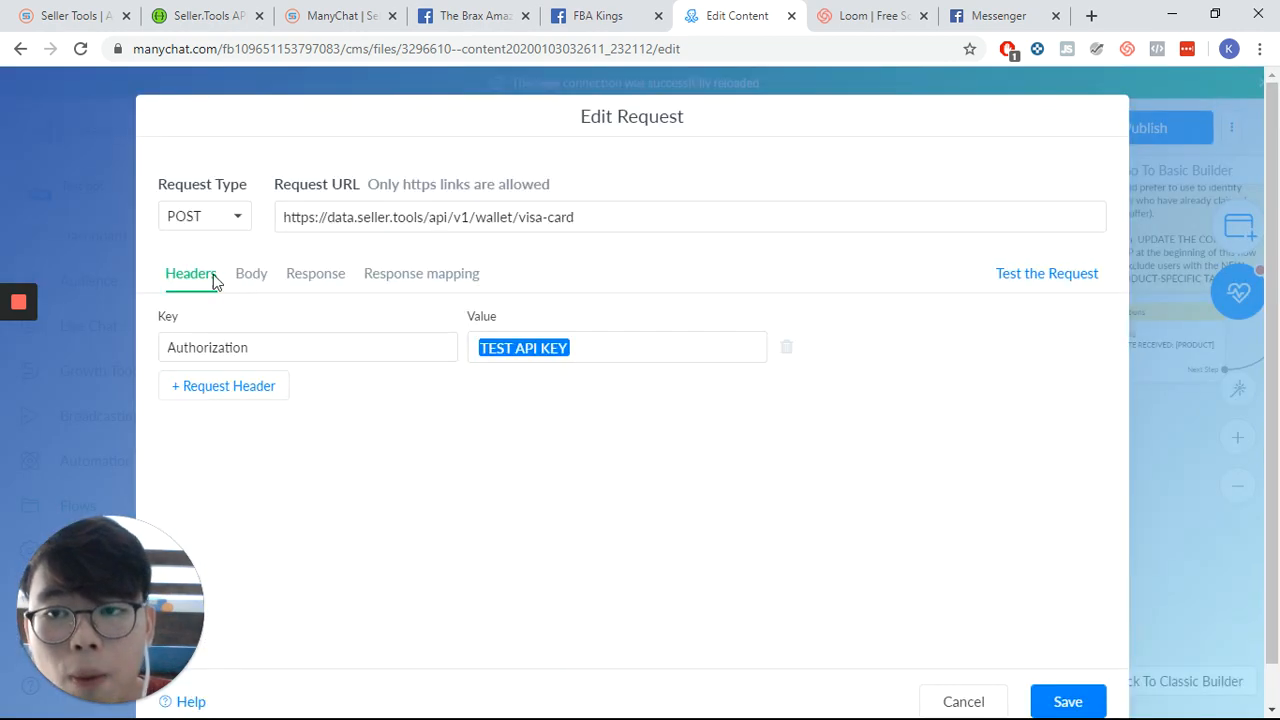
pyautogui.click(475, 285)
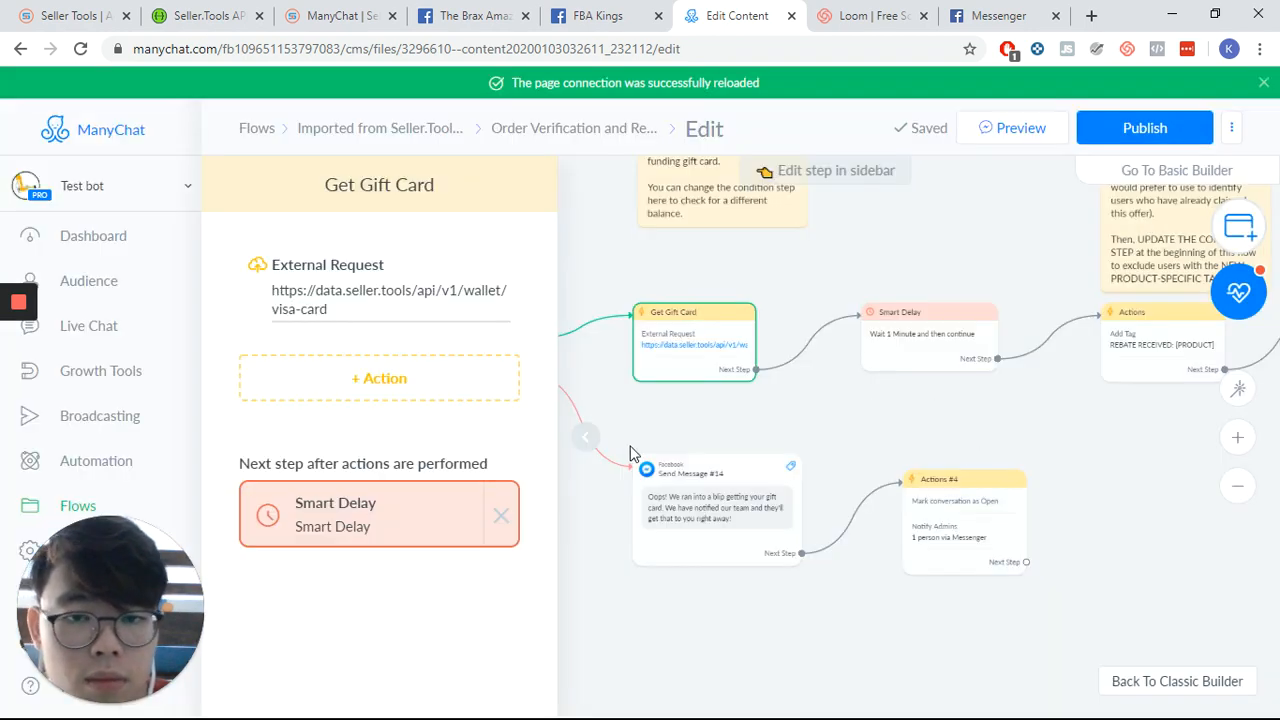
pyautogui.click(1000, 434)
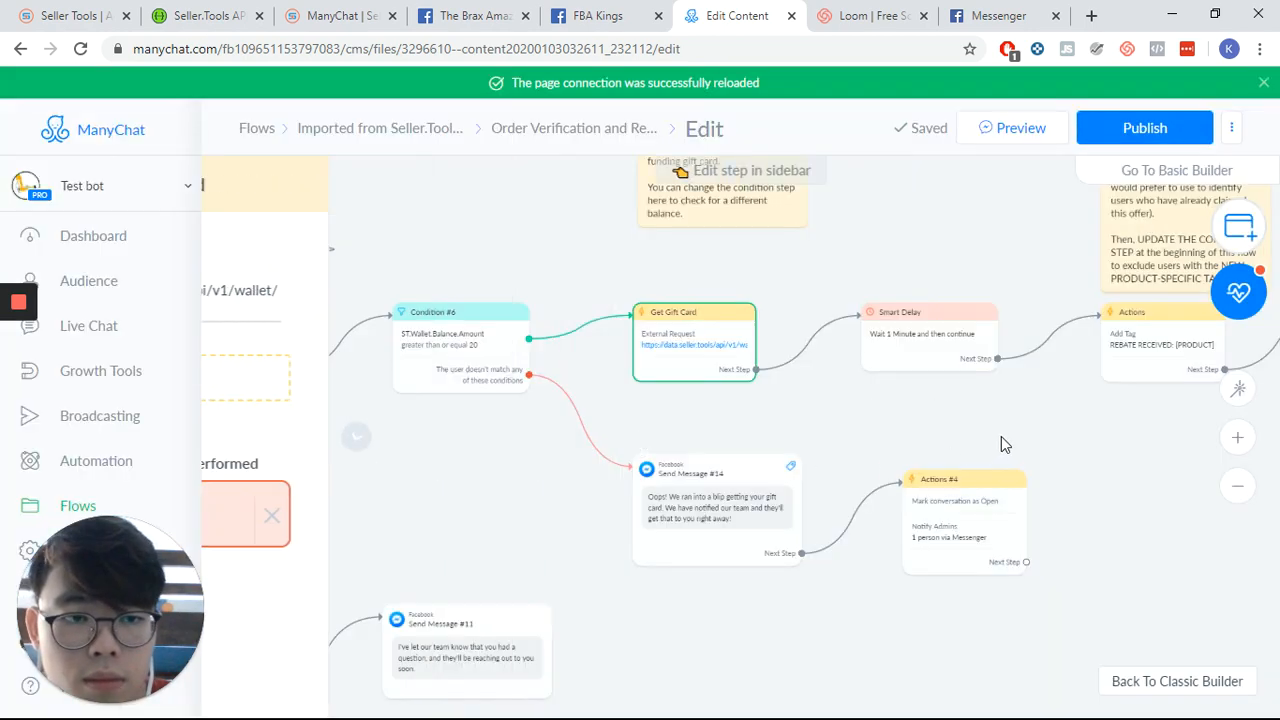
# - Pan through the delay, rebate tag, gift card support messages and open the Send Message #25 order receipt step
pyautogui.moveTo(999, 433); pyautogui.dragTo(474, 398)
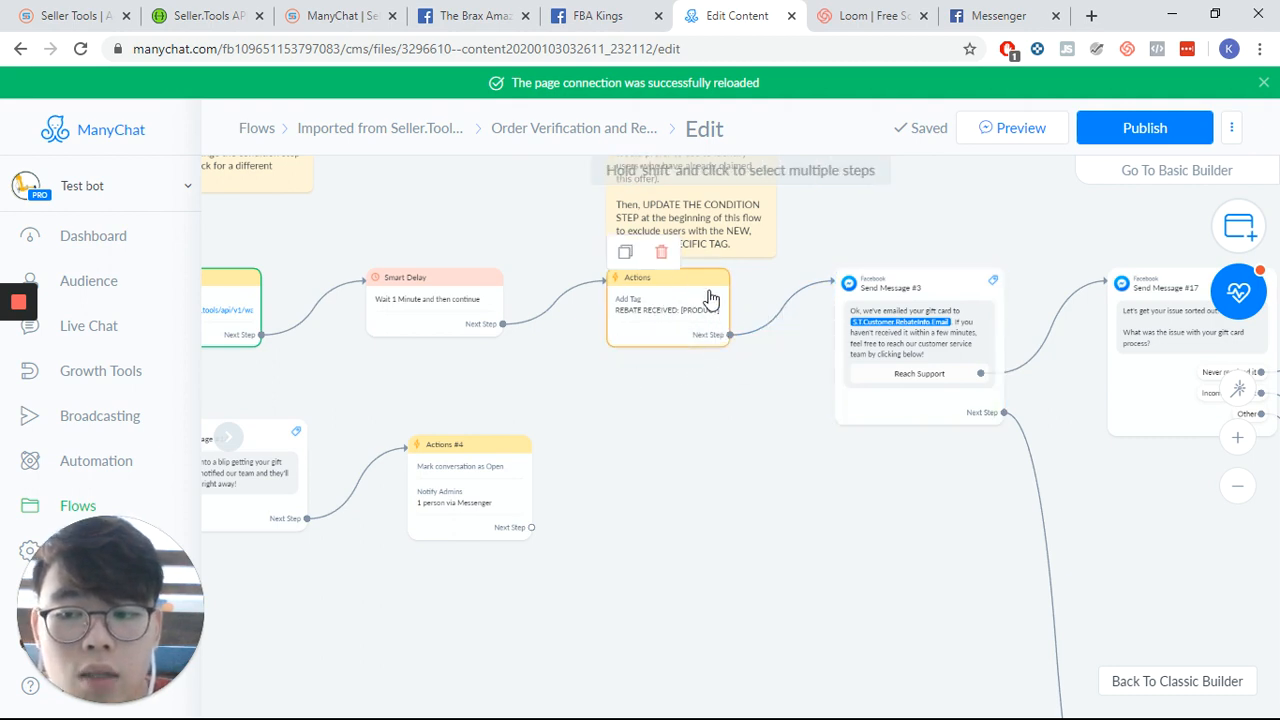
pyautogui.moveTo(825, 497); pyautogui.dragTo(466, 417)
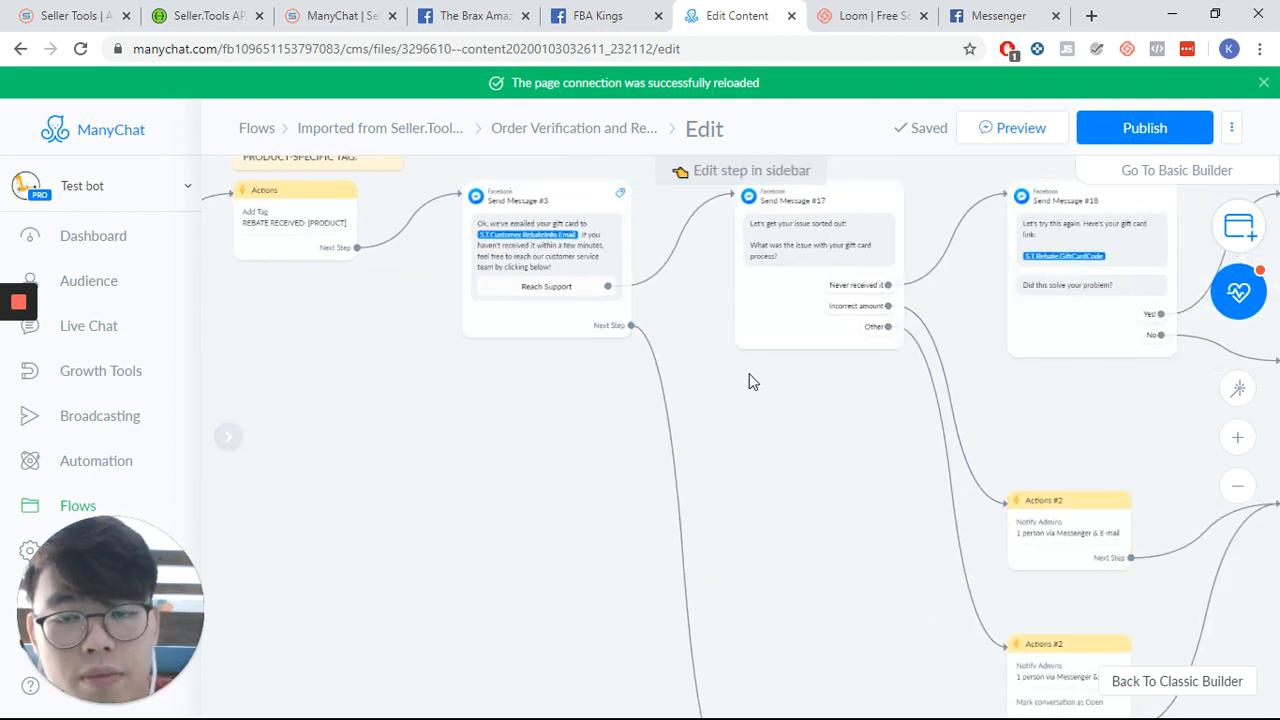
pyautogui.moveTo(749, 374); pyautogui.dragTo(737, 399)
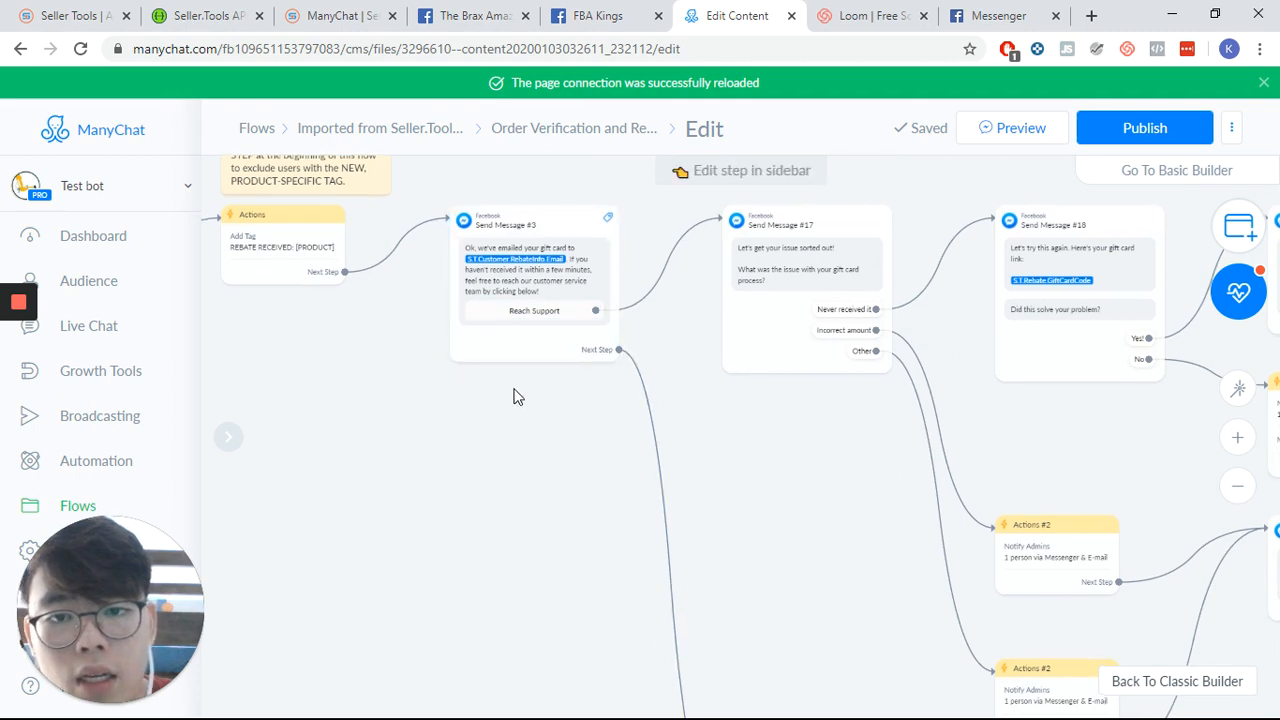
pyautogui.scroll(-8, 551, 534)
pyautogui.scroll(-5, 570, 435)
pyautogui.hscroll(3, 570, 435)
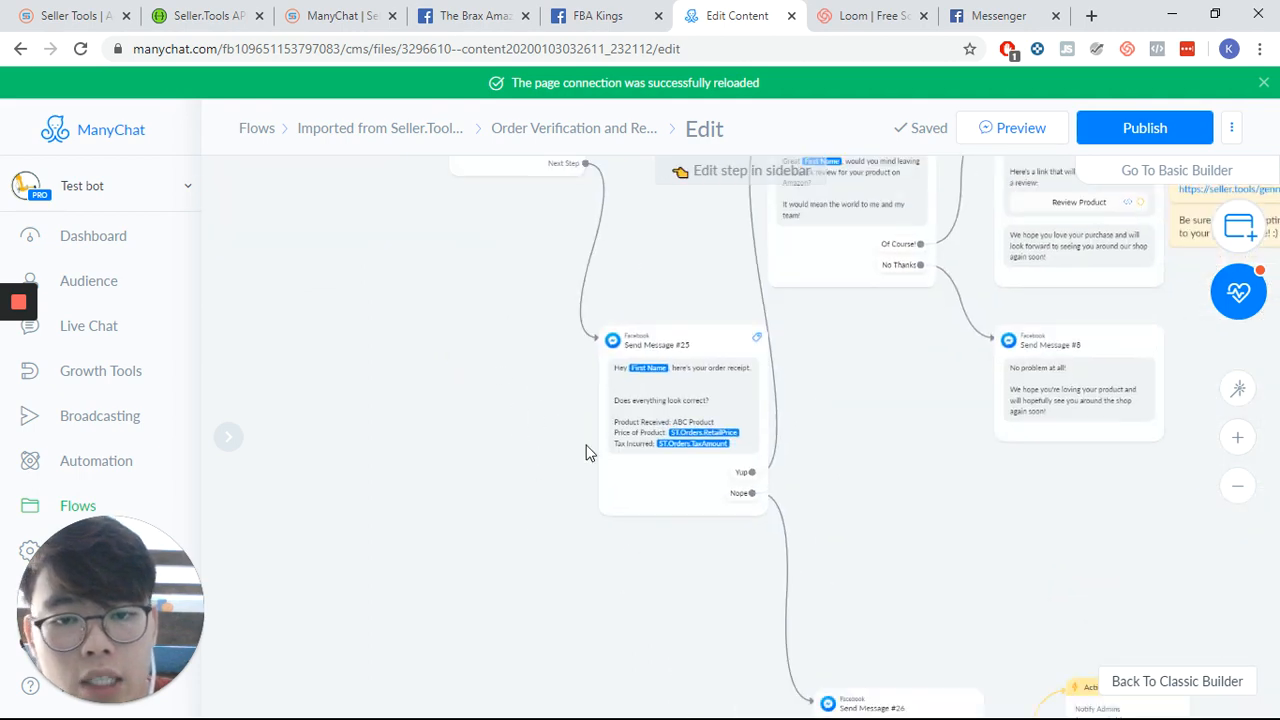
pyautogui.click(577, 337)
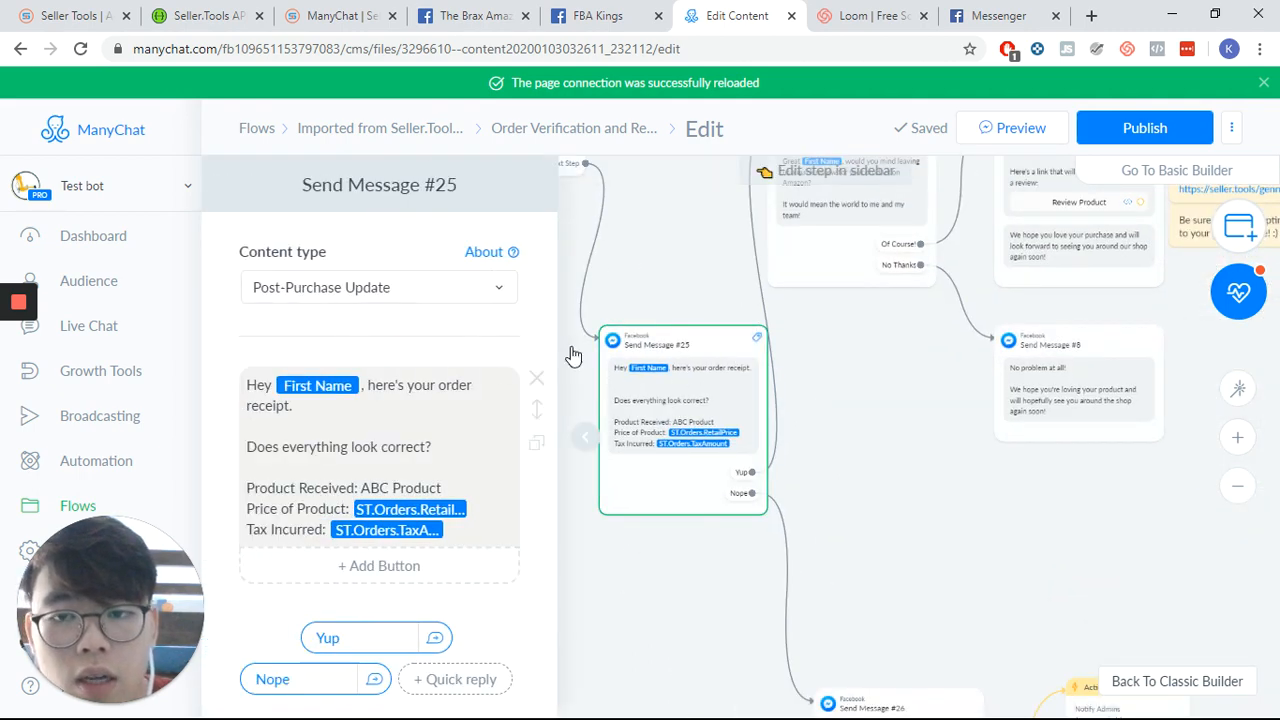
# - Switch to the Post Purchase Update guidelines tab, glance at the group post, and return to the flow editor
pyautogui.click(474, 16)
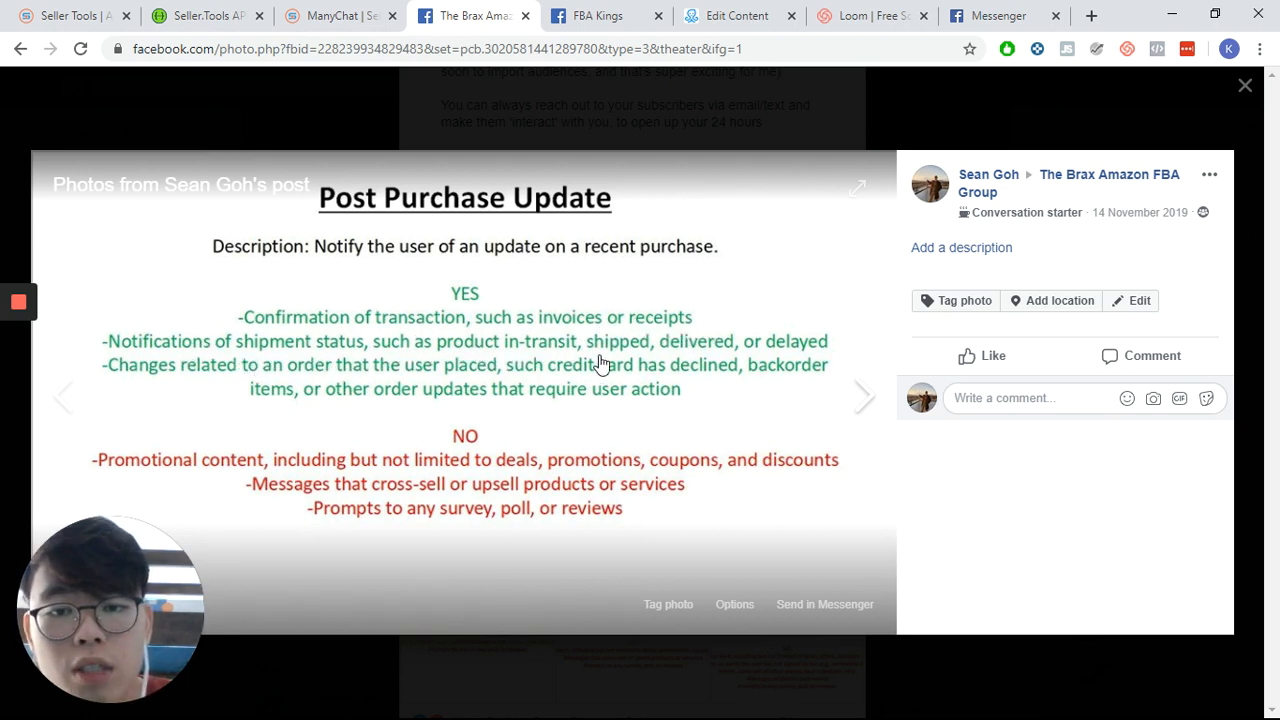
pyautogui.click(616, 10)
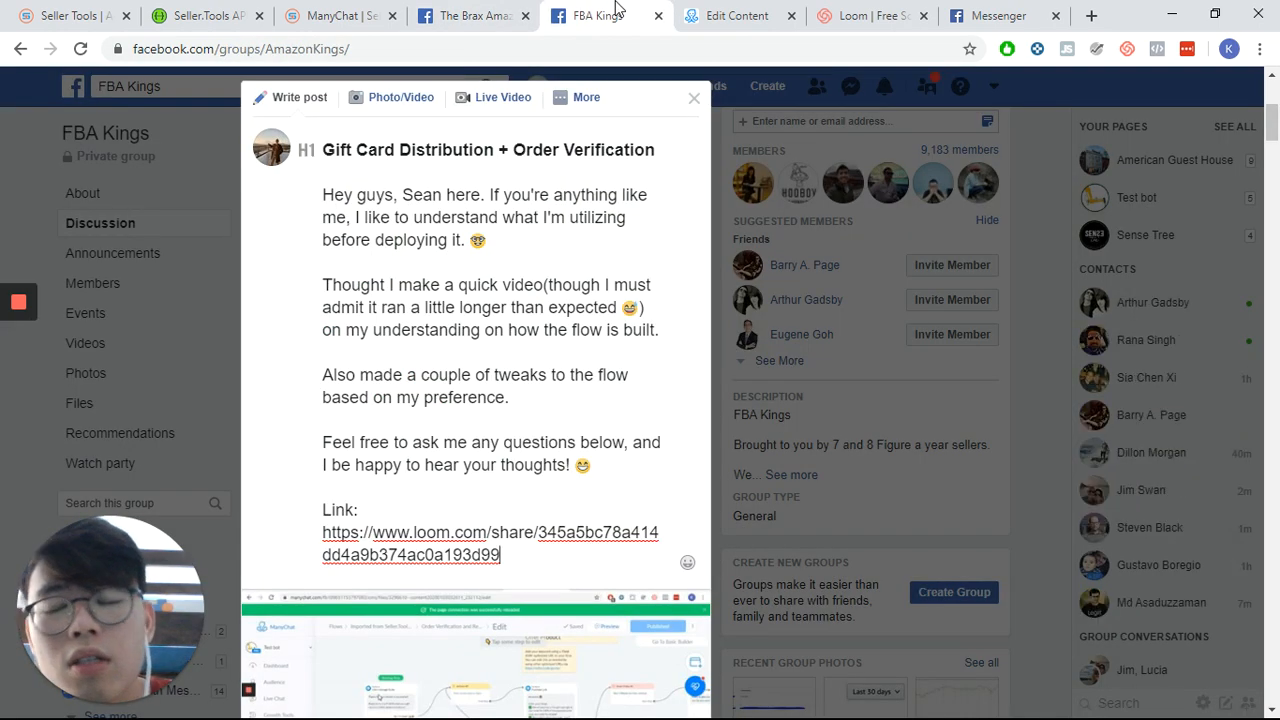
pyautogui.click(770, 14)
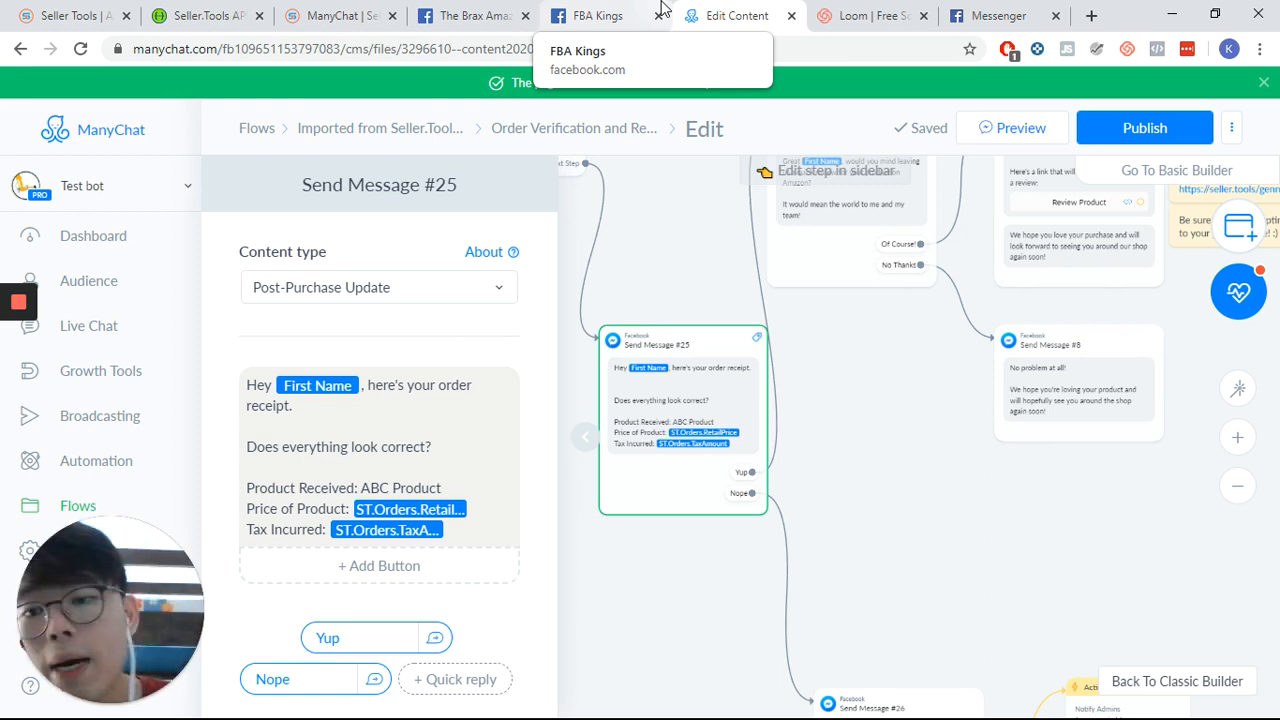
# - Follow the Nope reply to Send Message #26 and open the Actions #8 Notify Admins notification text
pyautogui.scroll(-2, 300, 300)
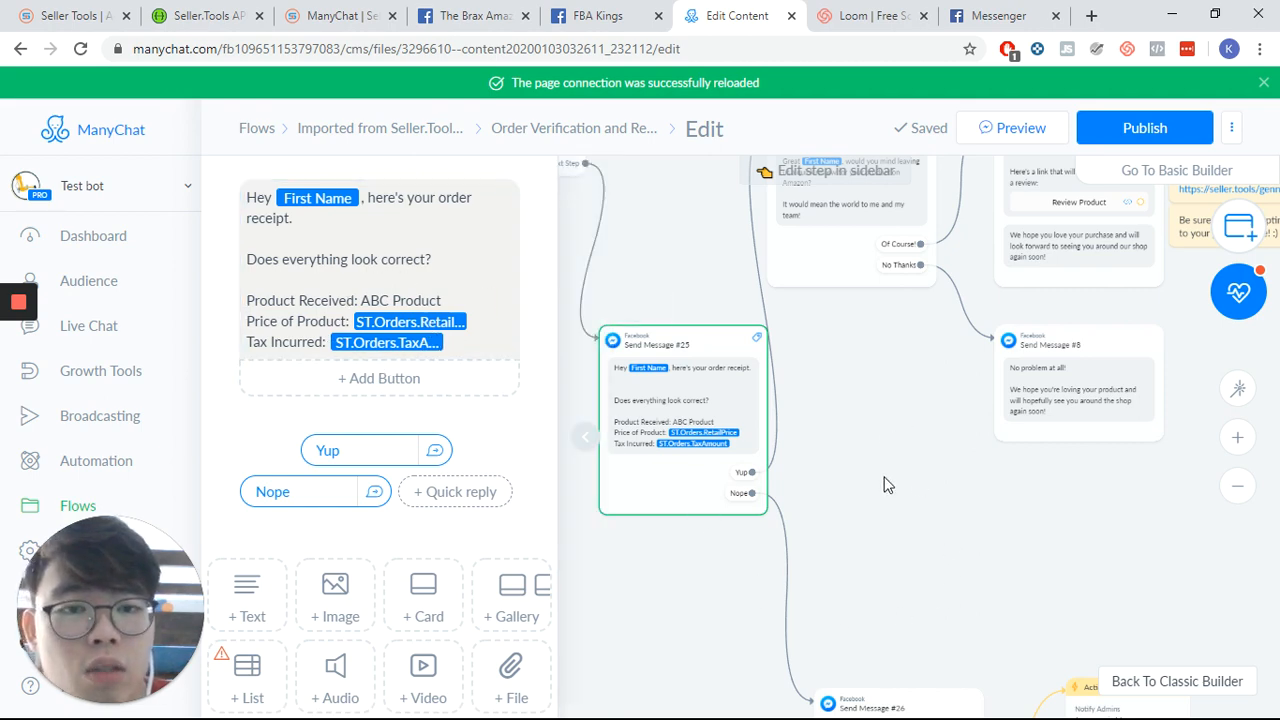
pyautogui.moveTo(888, 485); pyautogui.dragTo(855, 584)
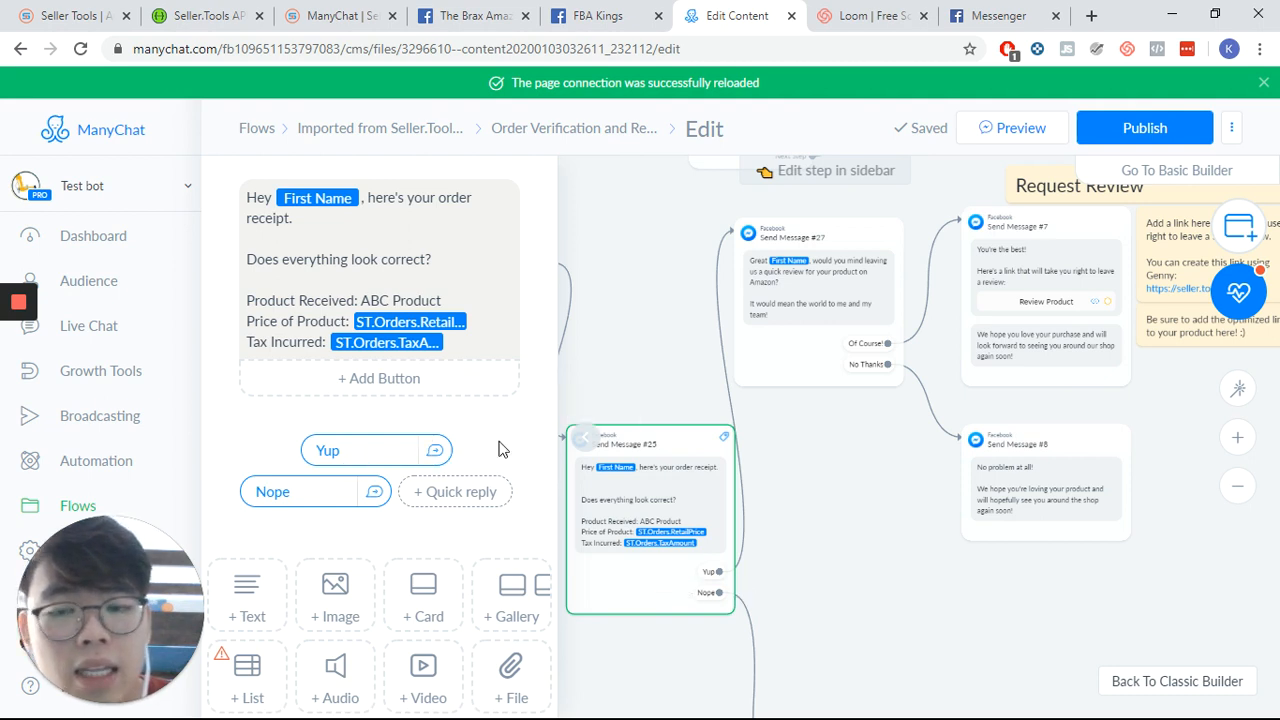
pyautogui.moveTo(883, 515); pyautogui.dragTo(732, 385)
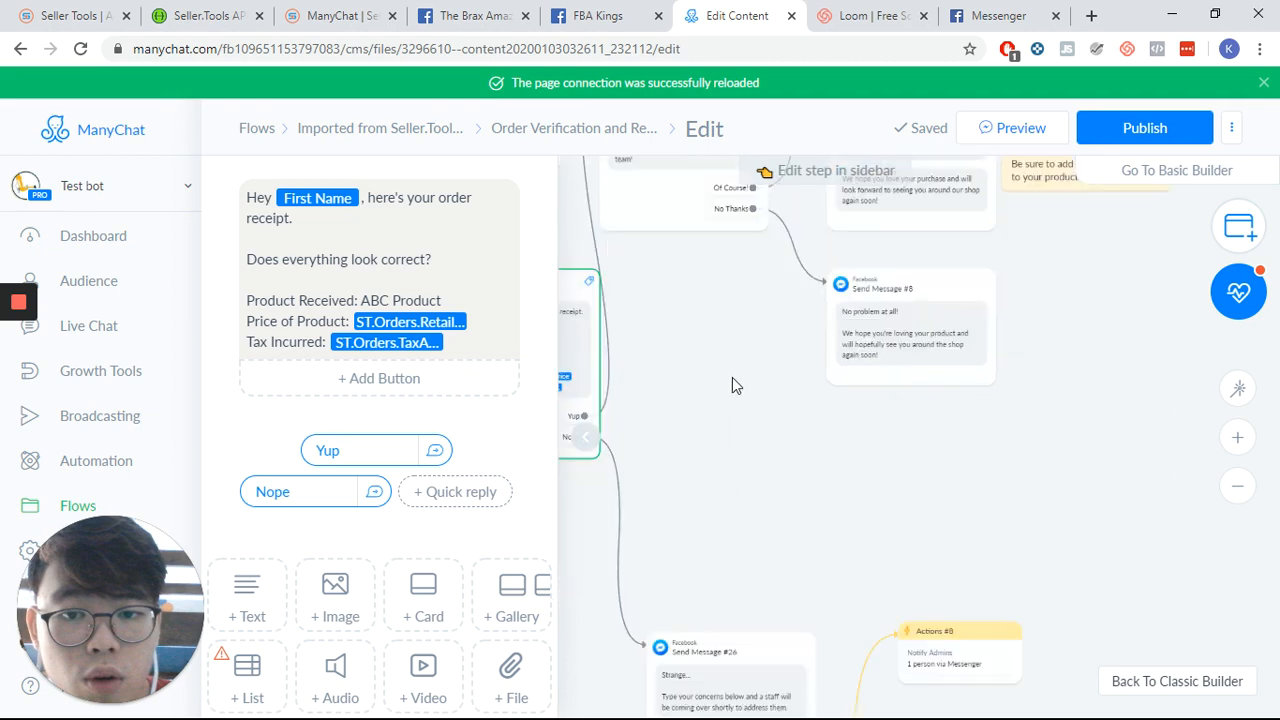
pyautogui.moveTo(764, 606); pyautogui.dragTo(773, 344)
pyautogui.scroll(2, 720, 554)
pyautogui.scroll(2, 877, 594)
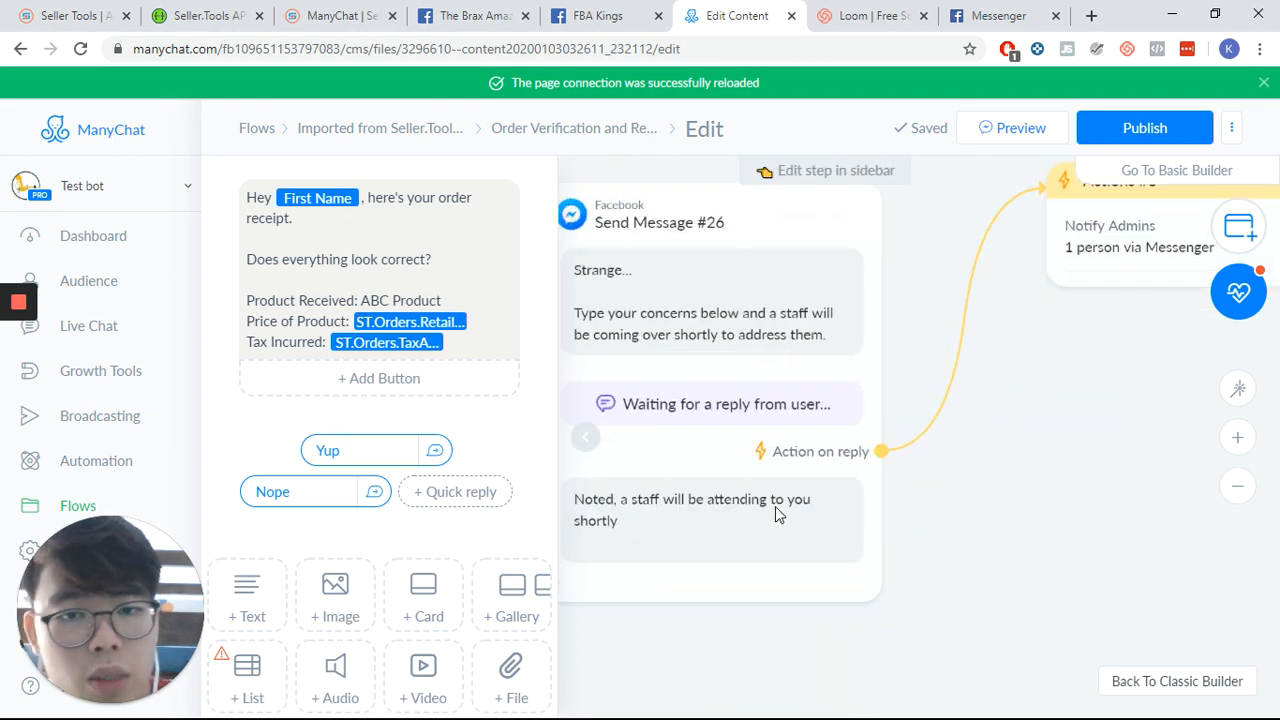
pyautogui.click(927, 285)
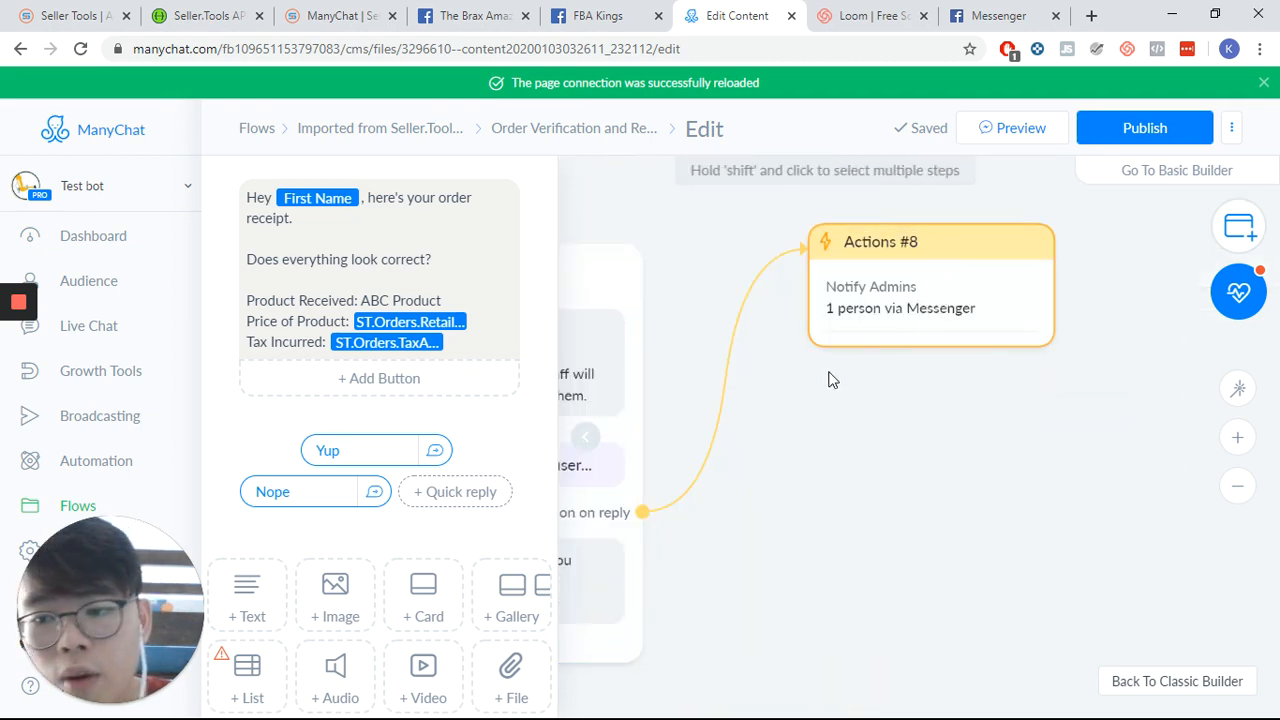
pyautogui.click(429, 289)
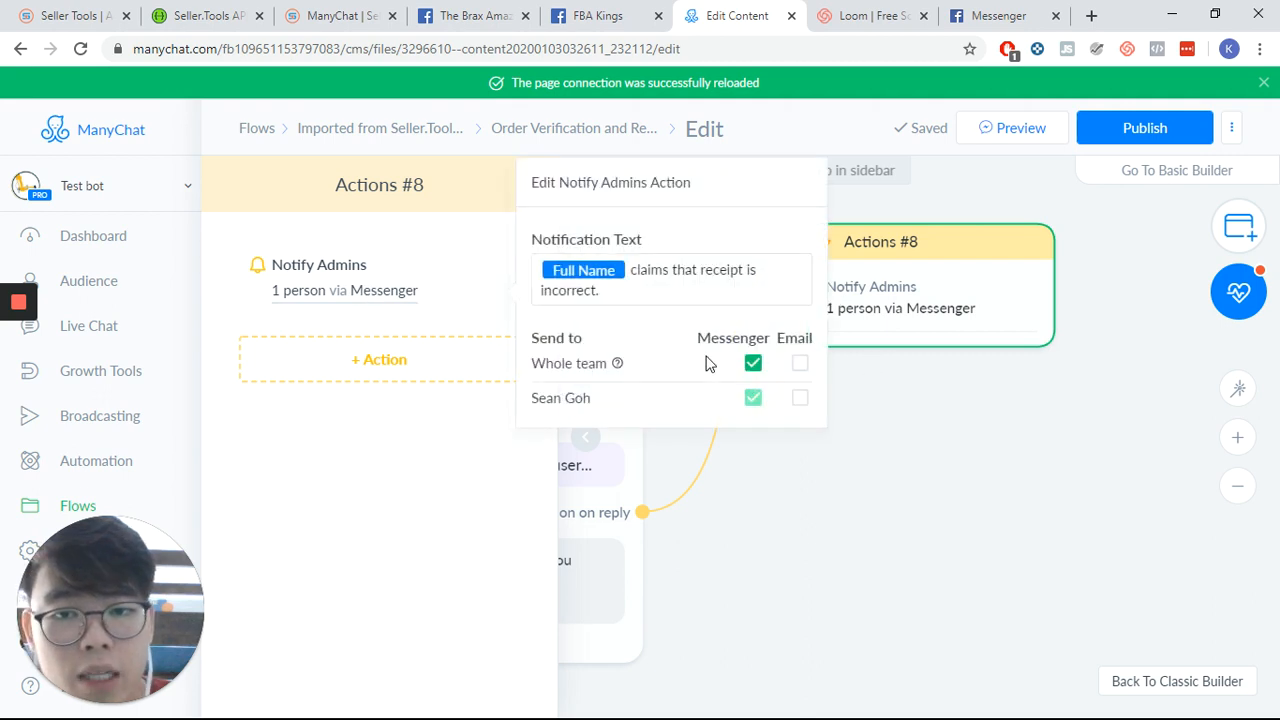